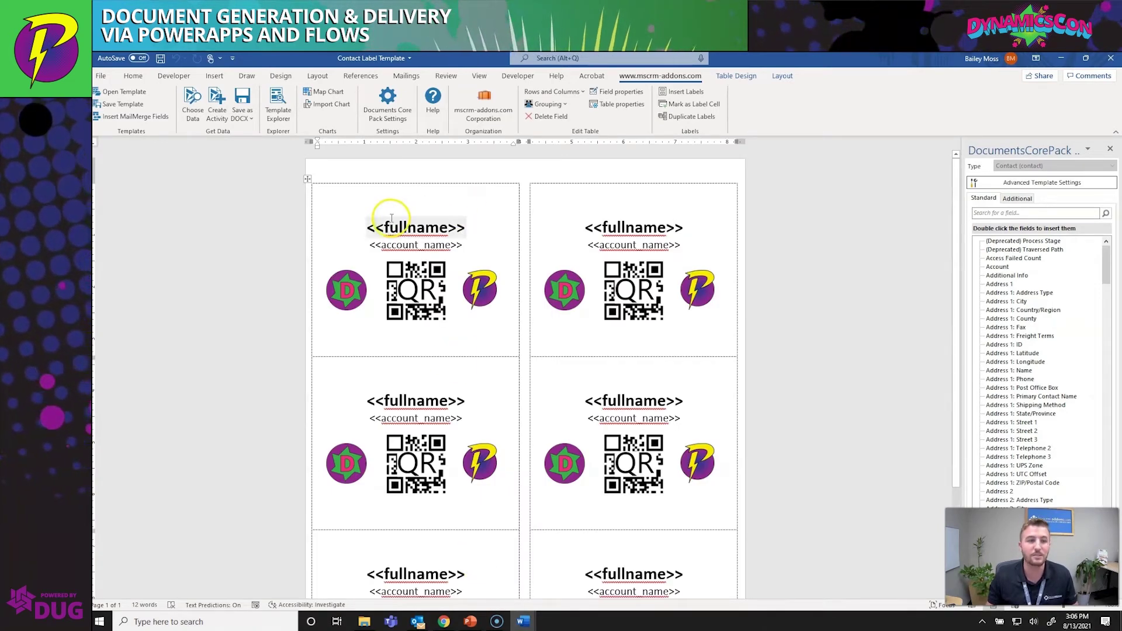
{"action": "left_click", "coordinate": [555, 237]}
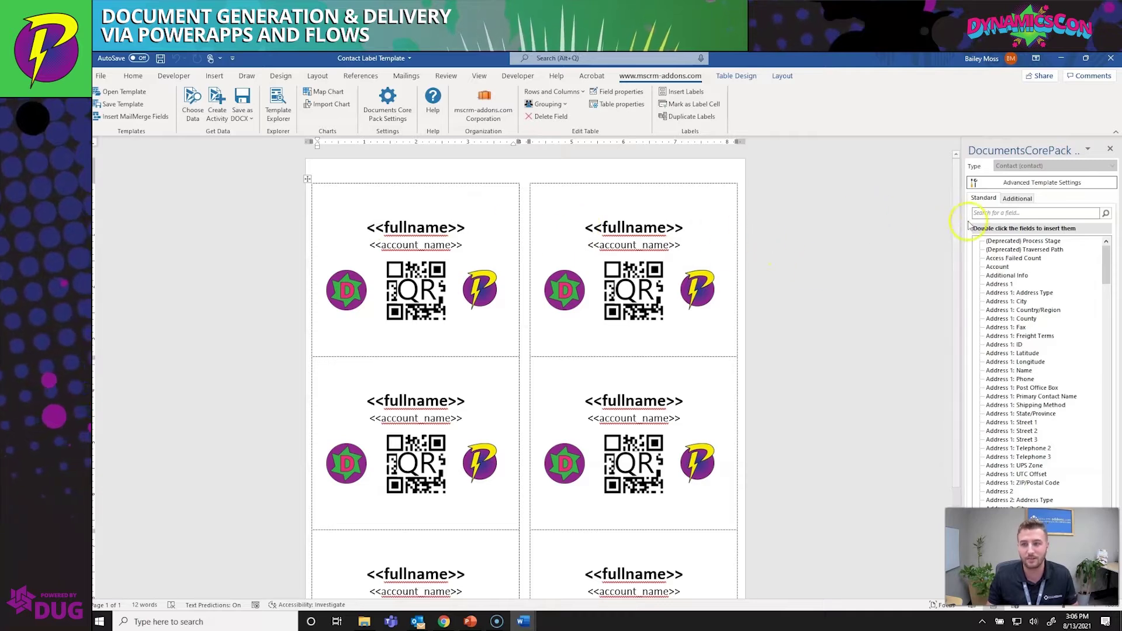
{"action": "left_click", "coordinate": [394, 216]}
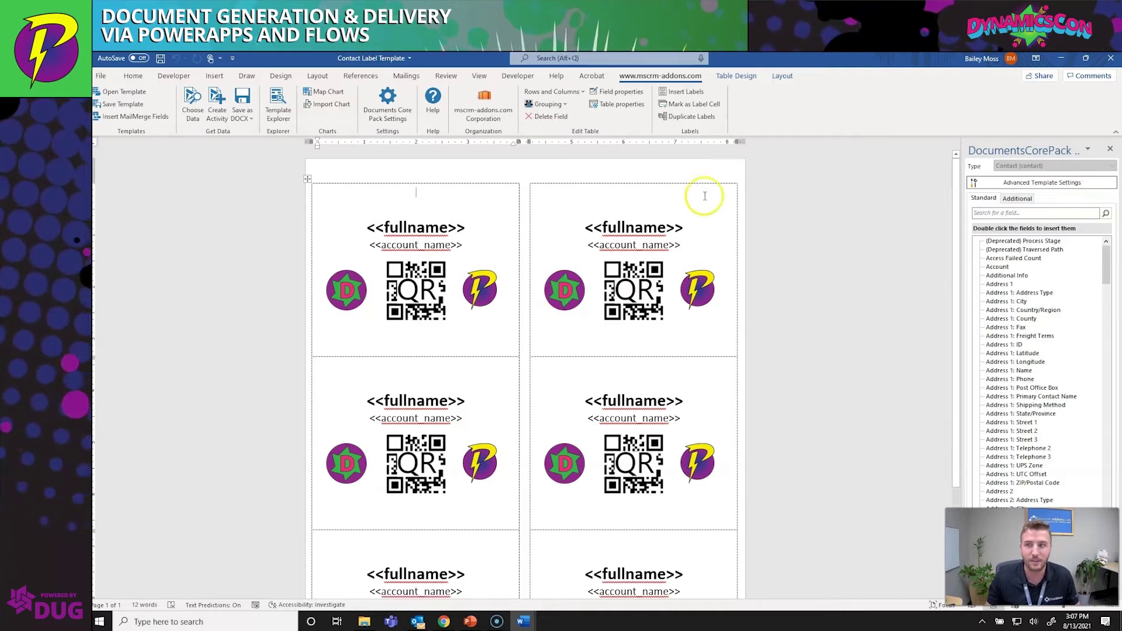
Put the Word label template away, switch to Chrome and launch the BM- Conference Sign Up (Printing) canvas app.
{"action": "left_click", "coordinate": [1061, 60]}
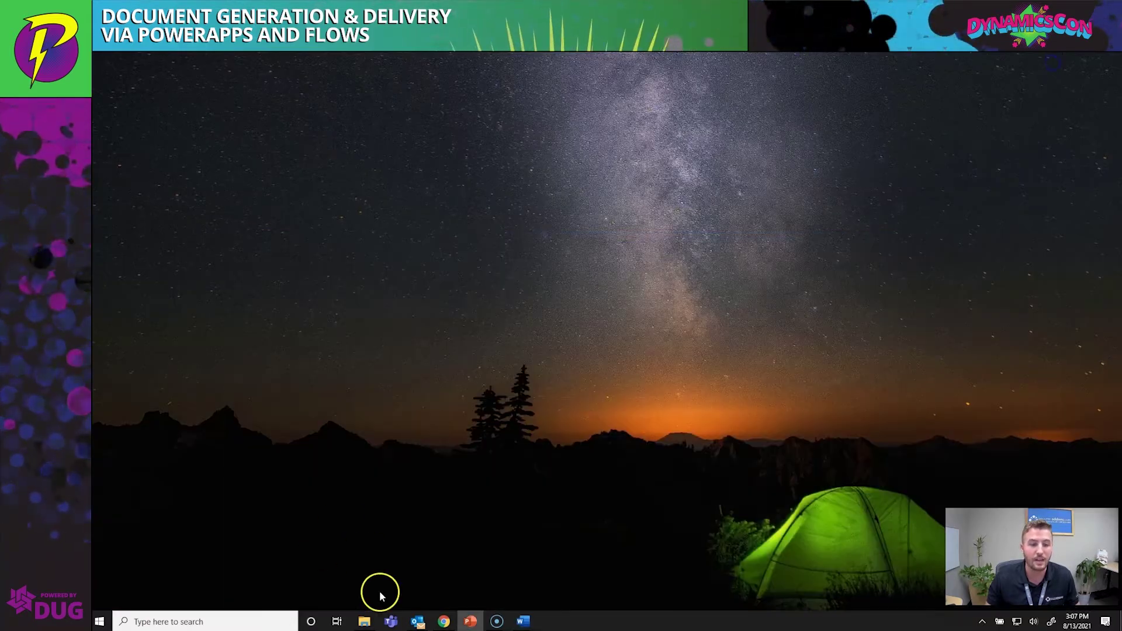
{"action": "left_click", "coordinate": [444, 621]}
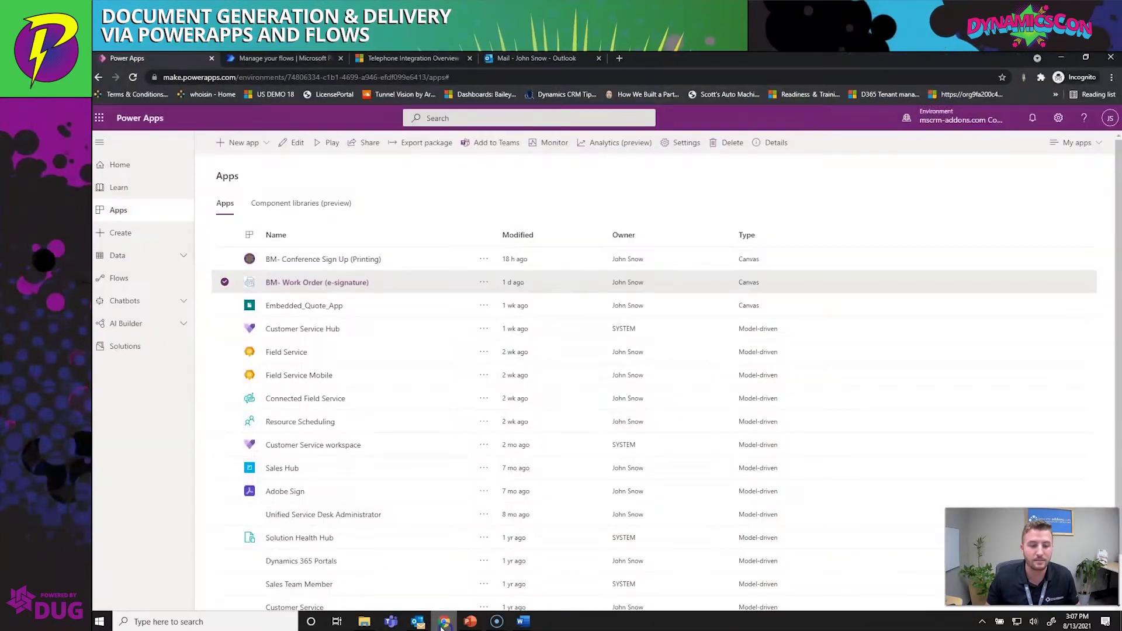
{"action": "left_click", "coordinate": [288, 262]}
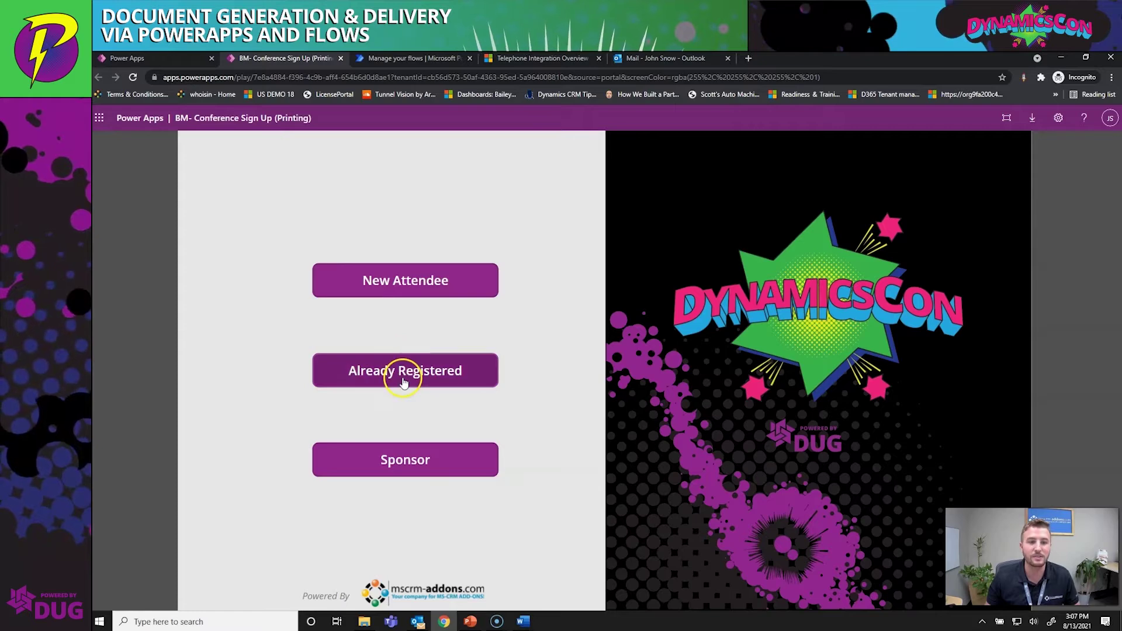
Search the already registered attendees by the attendee's first name and open the matching attendee's details.
{"action": "left_click", "coordinate": [414, 371]}
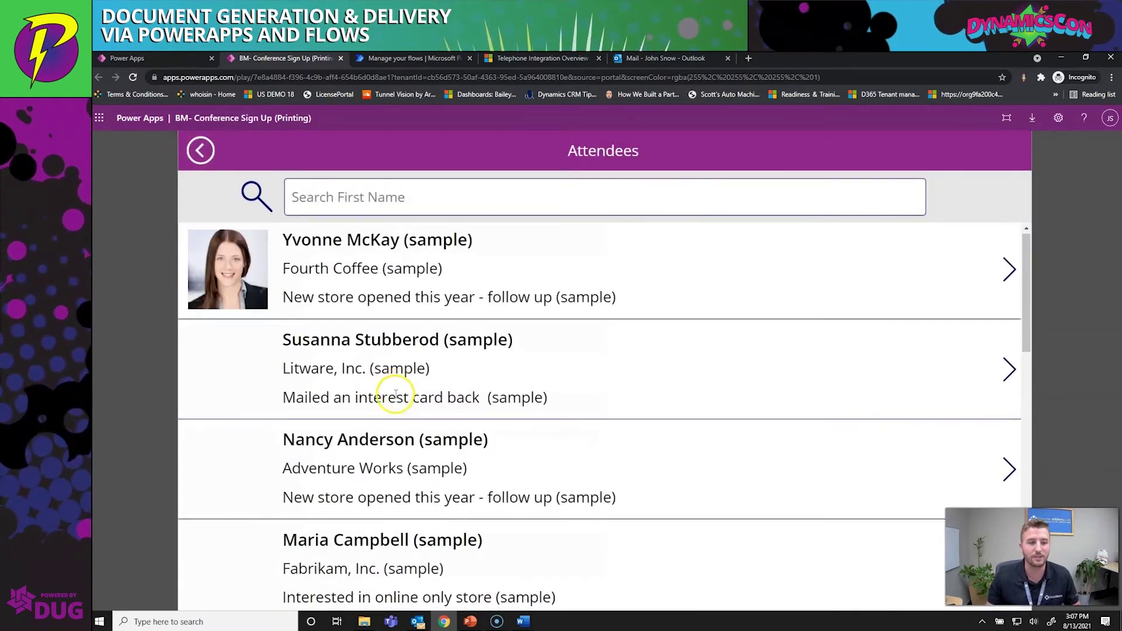
{"action": "scroll", "coordinate": [401, 393], "scroll_direction": "down", "scroll_amount": 5}
{"action": "scroll", "coordinate": [401, 300], "scroll_direction": "up", "scroll_amount": 5}
{"action": "left_click", "coordinate": [418, 206]}
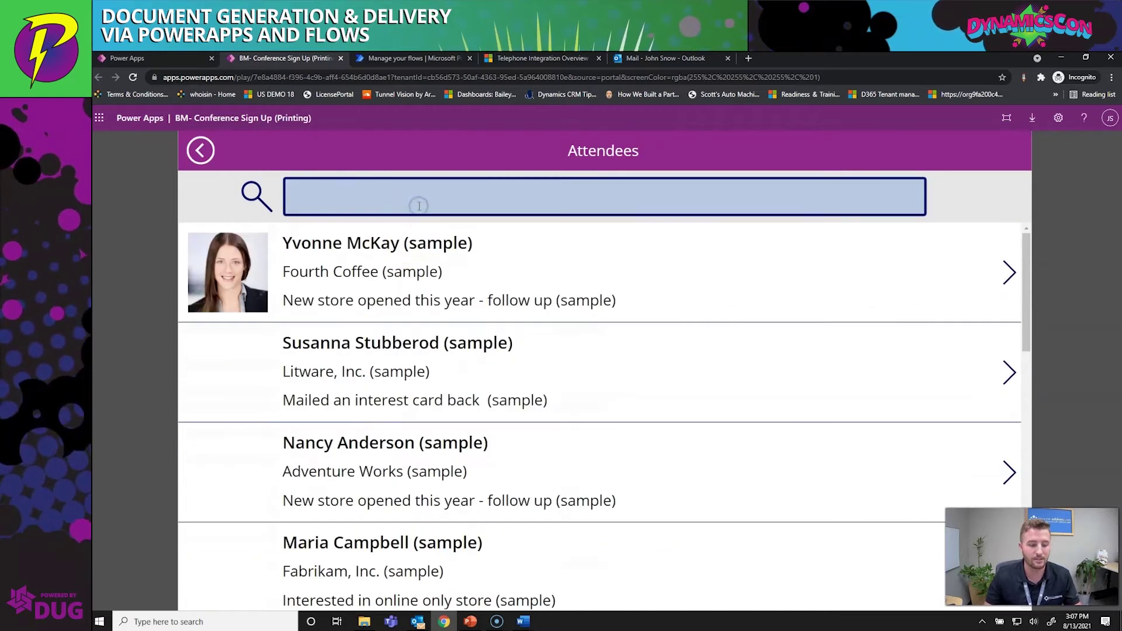
{"action": "type", "text": "Bai"}
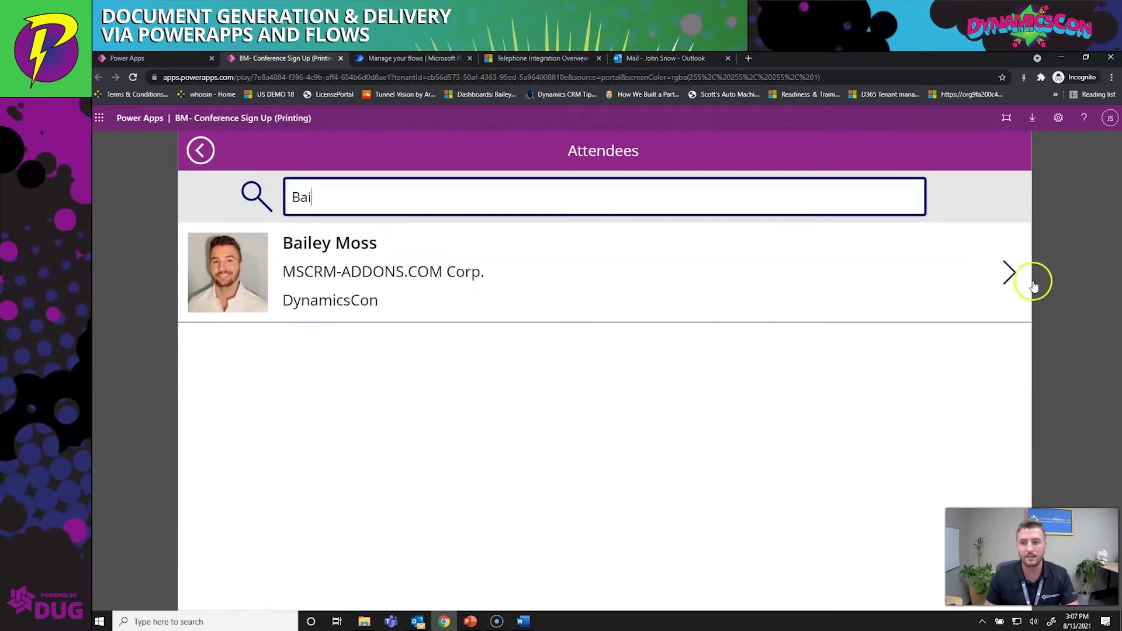
{"action": "left_click", "coordinate": [1010, 273]}
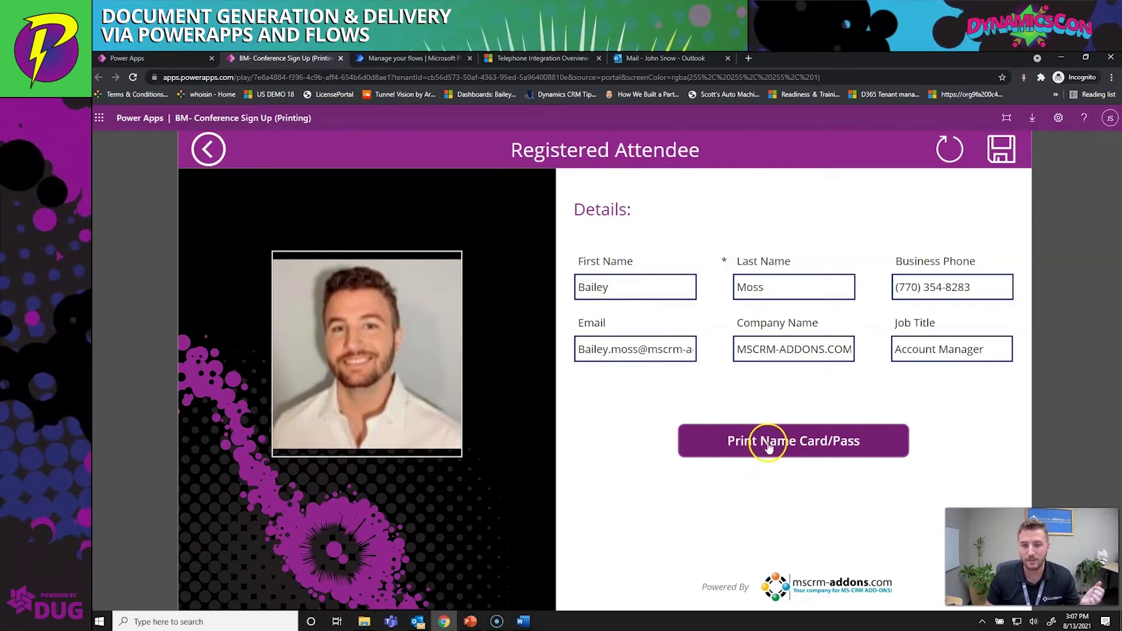
Print the registered attendee's name card/pass and return to the sign-up app's start screen.
{"action": "left_click", "coordinate": [845, 443]}
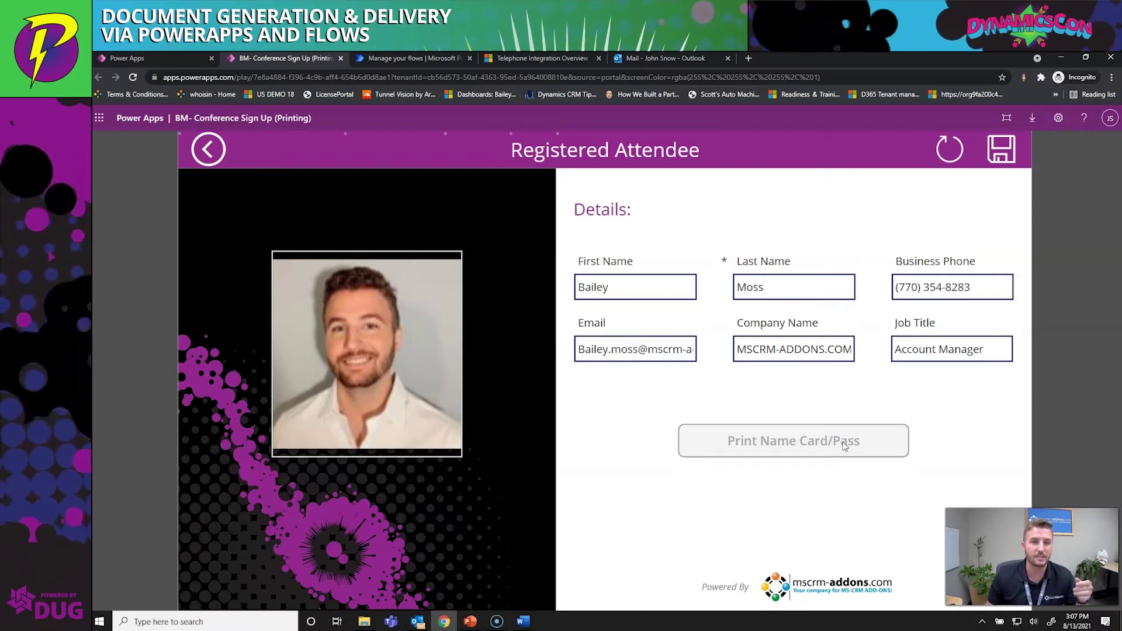
{"action": "left_click", "coordinate": [837, 457]}
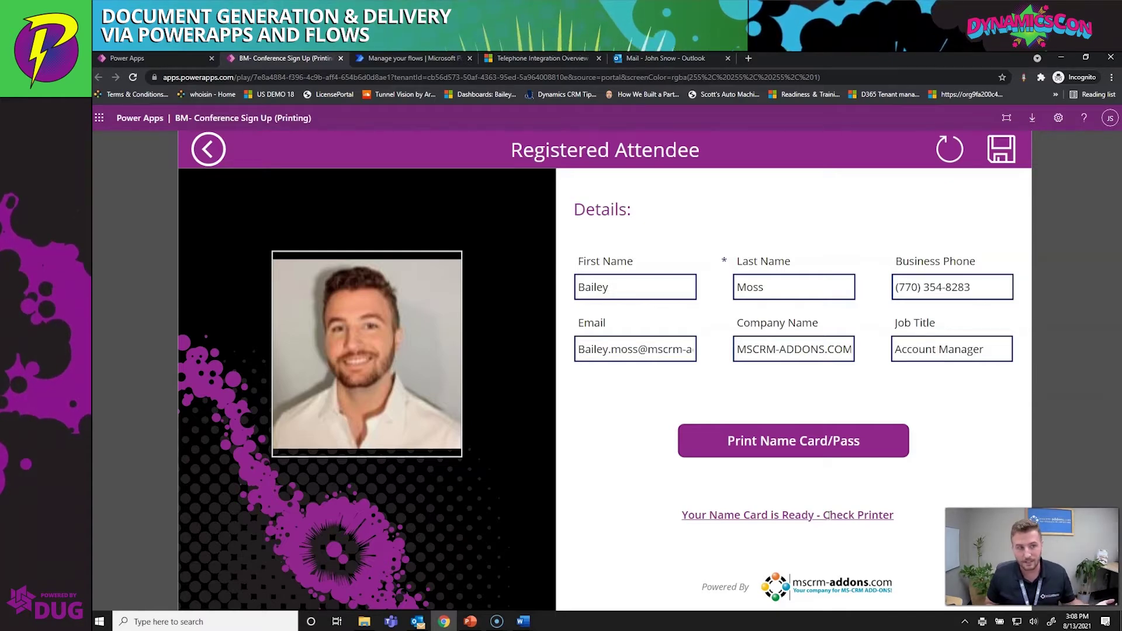
{"action": "left_click", "coordinate": [221, 145]}
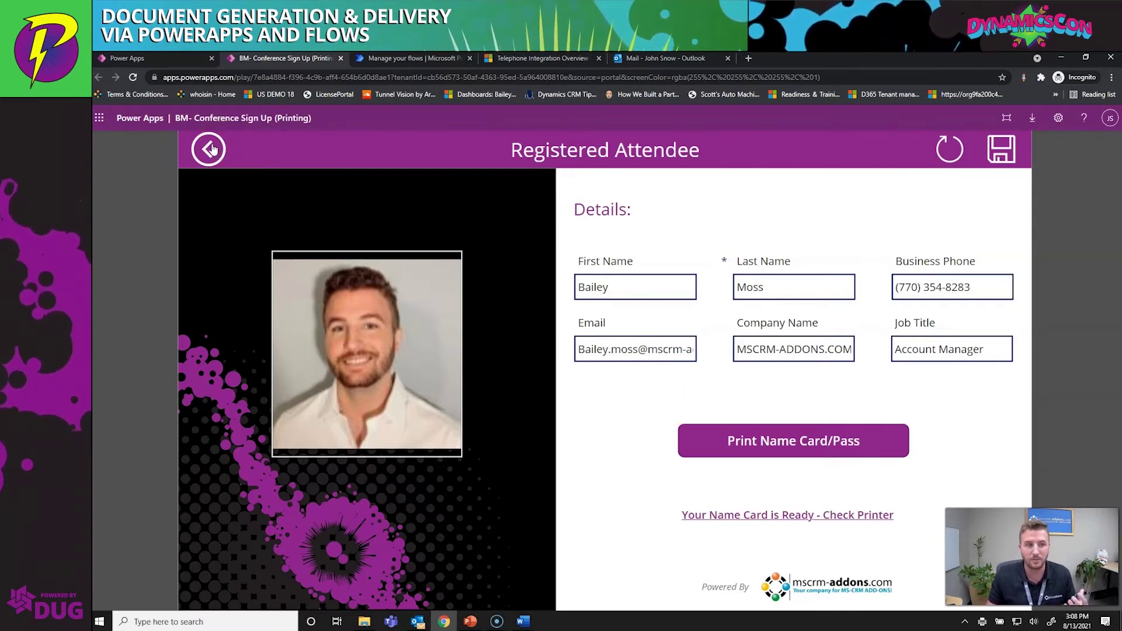
{"action": "left_click", "coordinate": [210, 149]}
{"action": "left_click", "coordinate": [206, 151]}
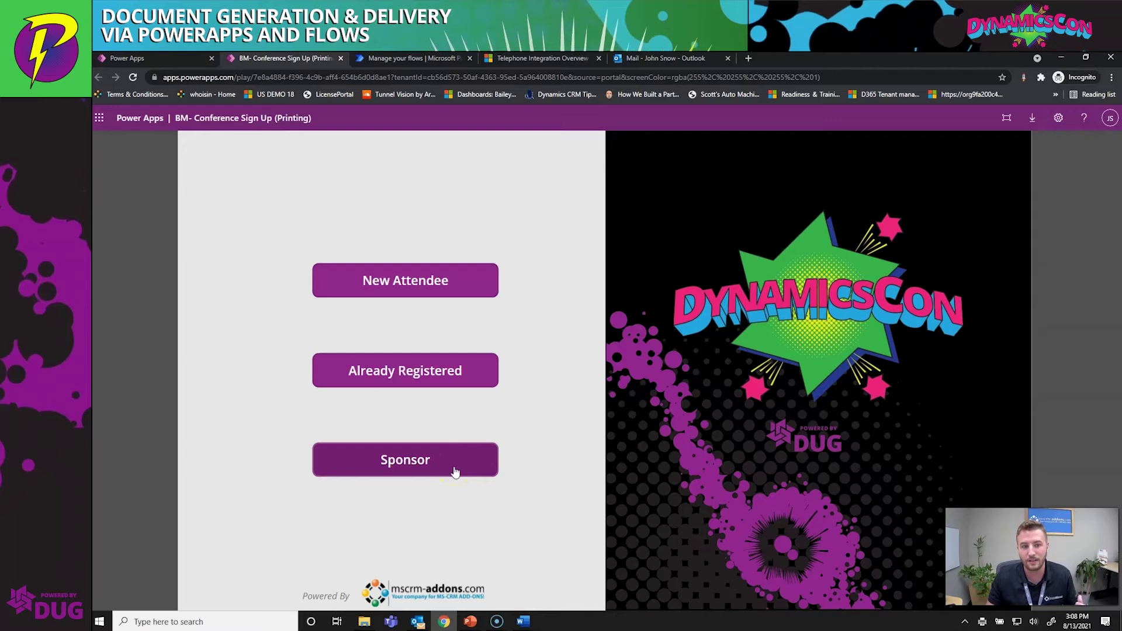
Open the sponsor overview for A. Datum Corporation and print its sponsor passes.
{"action": "left_click", "coordinate": [455, 471]}
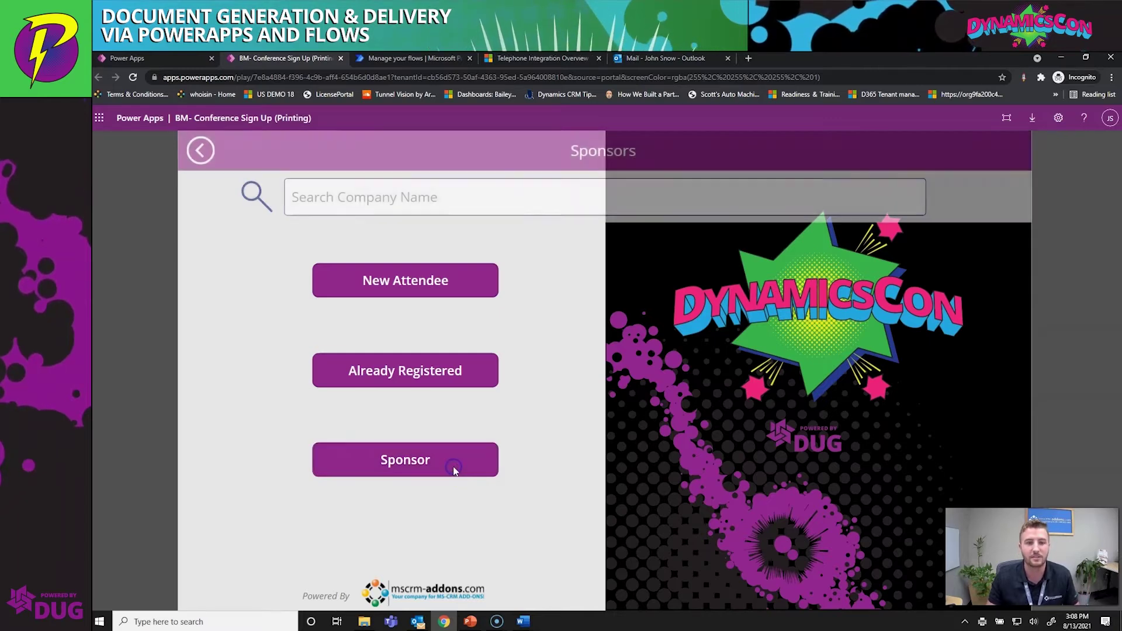
{"action": "left_click", "coordinate": [1010, 269]}
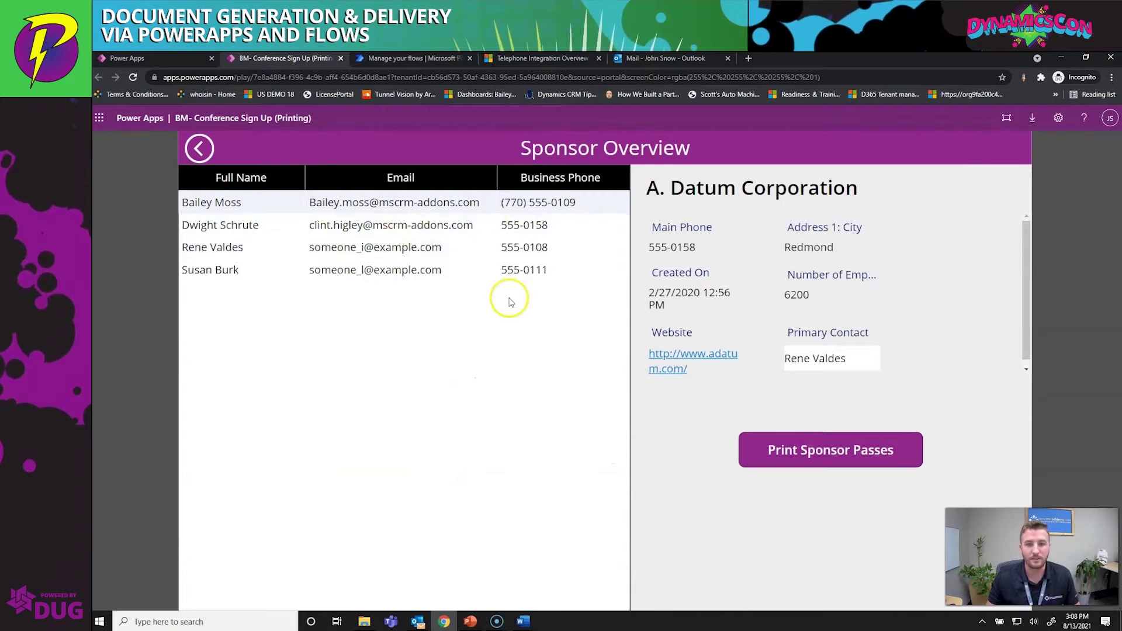
{"action": "left_click", "coordinate": [844, 448]}
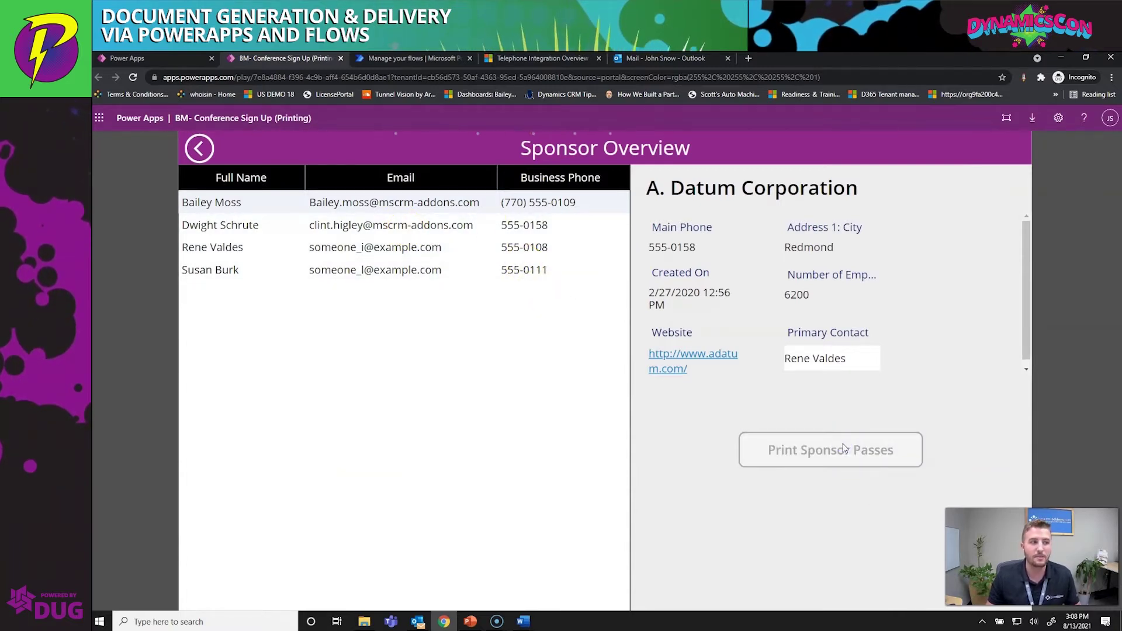
{"action": "left_click", "coordinate": [837, 449]}
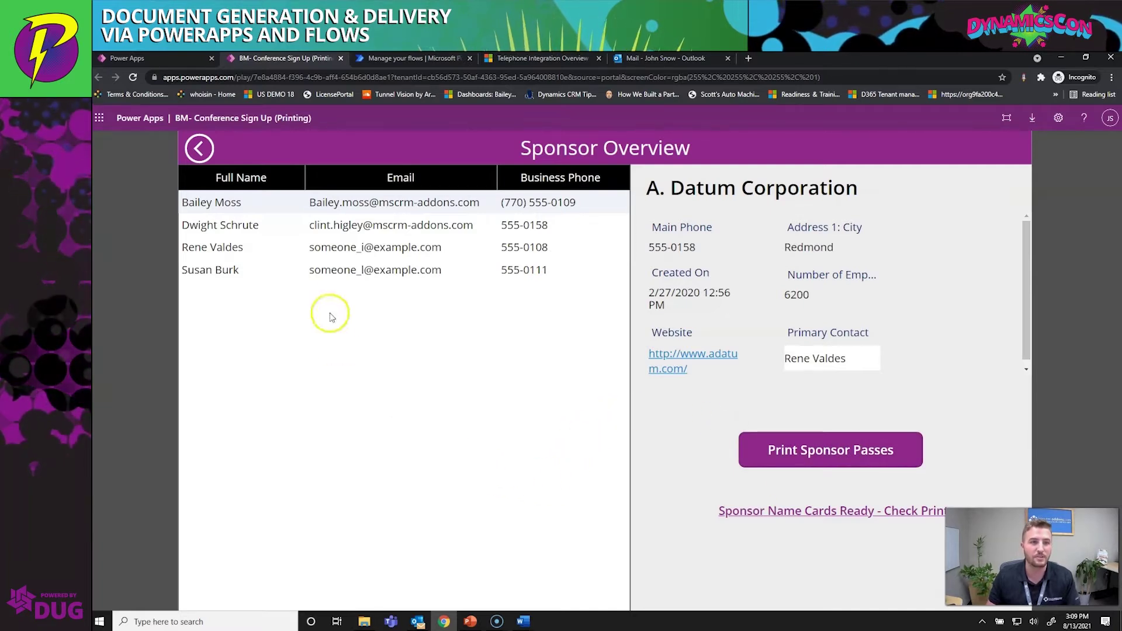
Switch to Power Automate and open the BM- Single Name Card Flow in the flow editor.
{"action": "left_click", "coordinate": [438, 59]}
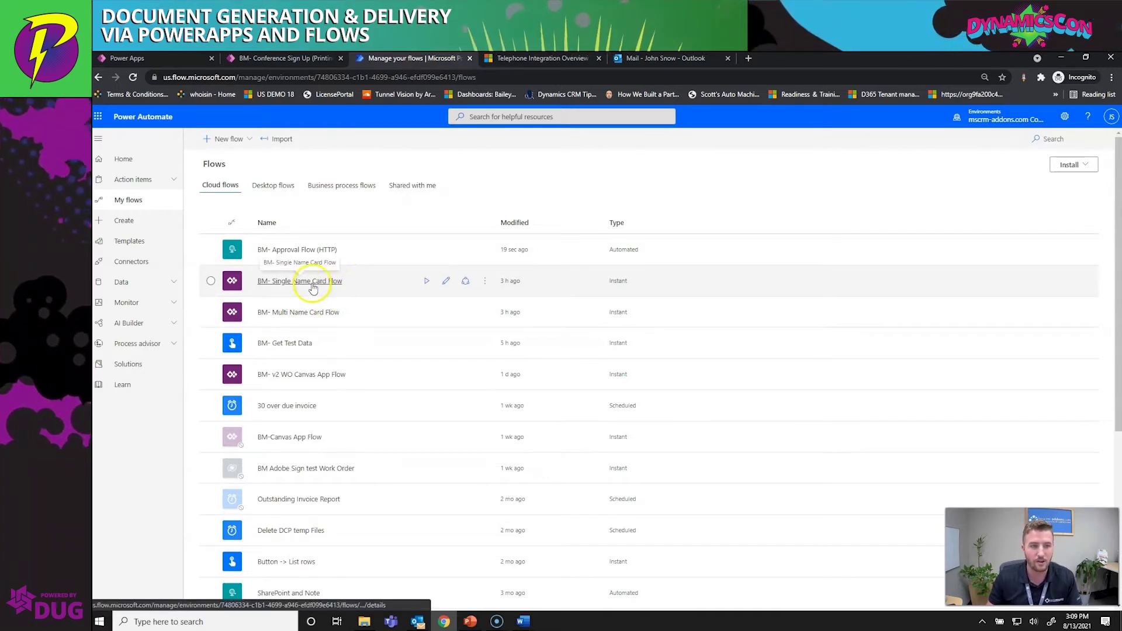
{"action": "left_click", "coordinate": [295, 286]}
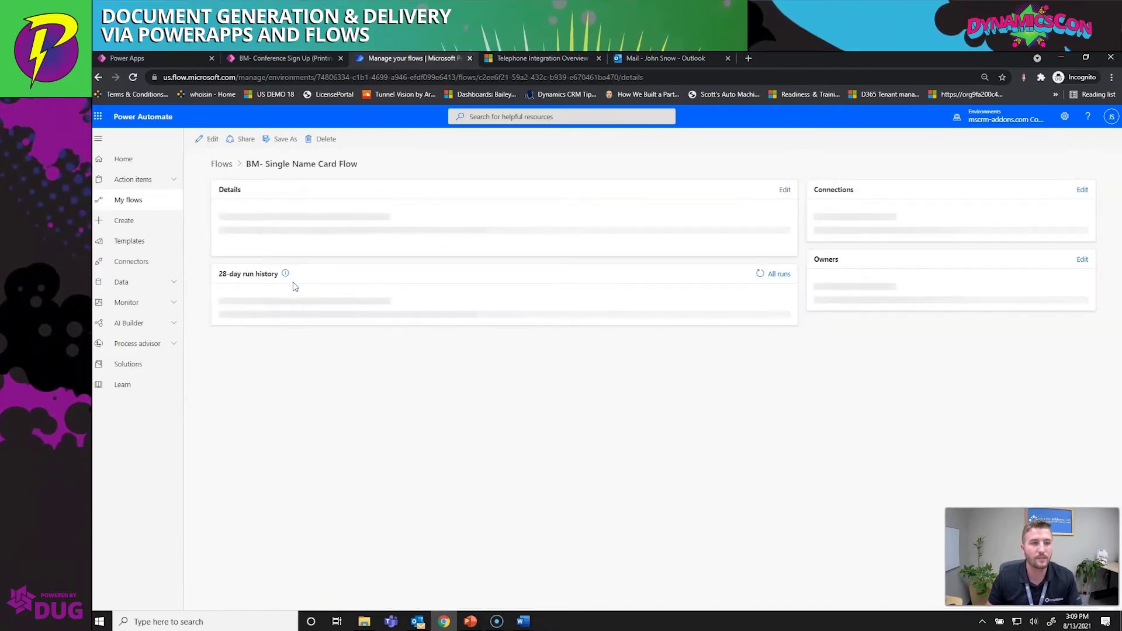
{"action": "left_click", "coordinate": [212, 138]}
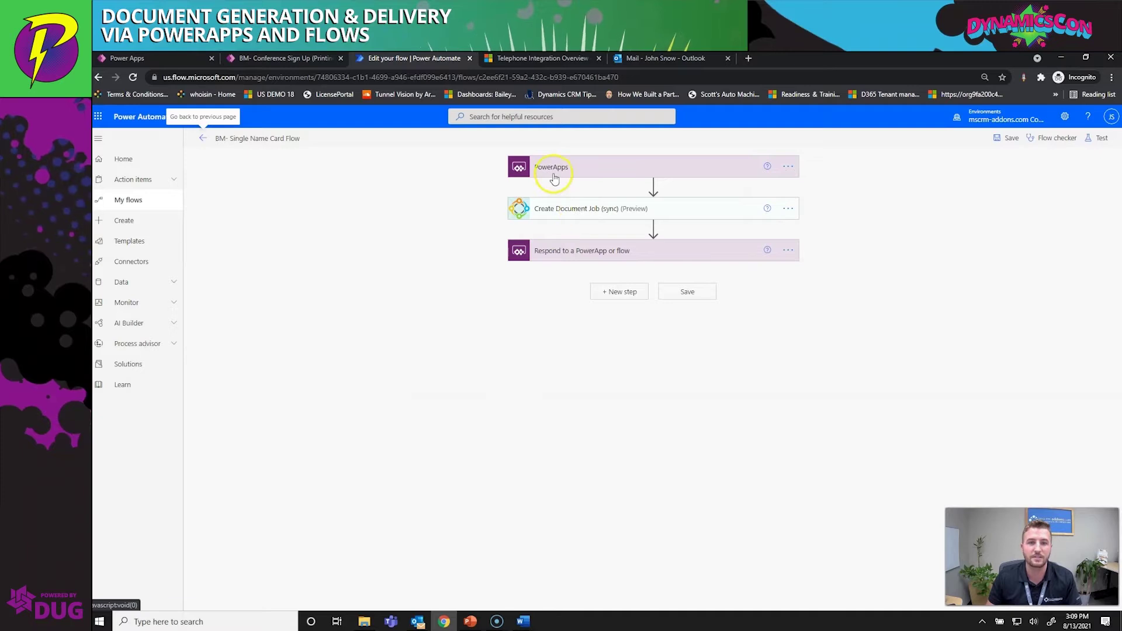
Expand the PowerApps trigger, Create Document Job (sync) and Respond to a PowerApp or flow cards to examine their settings.
{"action": "left_click", "coordinate": [560, 166]}
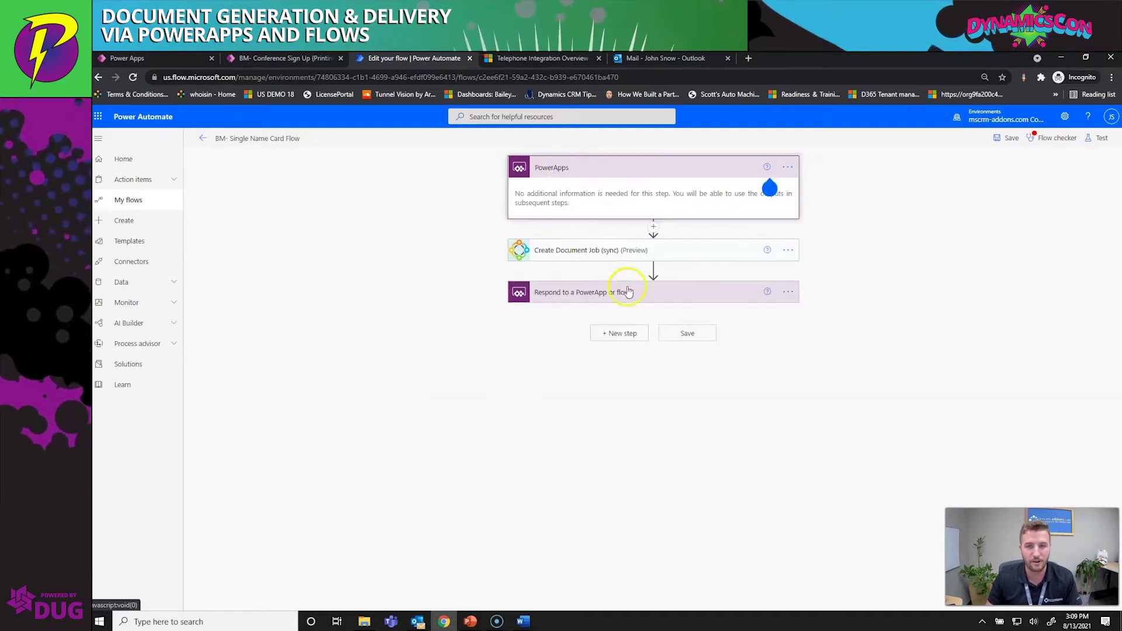
{"action": "left_click", "coordinate": [619, 251]}
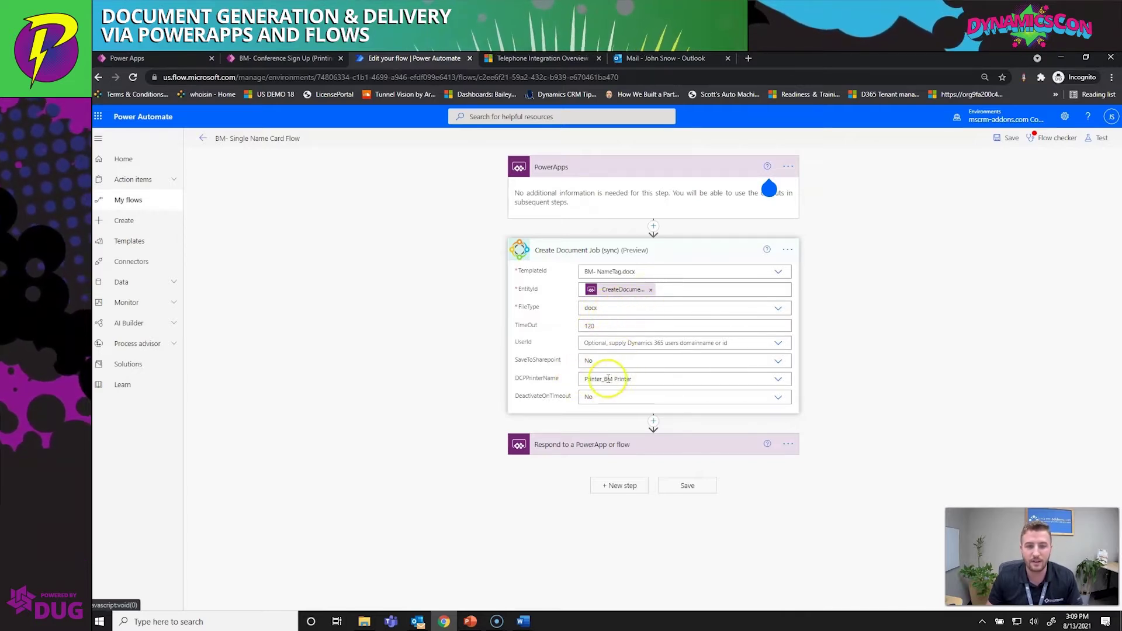
{"action": "left_click", "coordinate": [617, 440]}
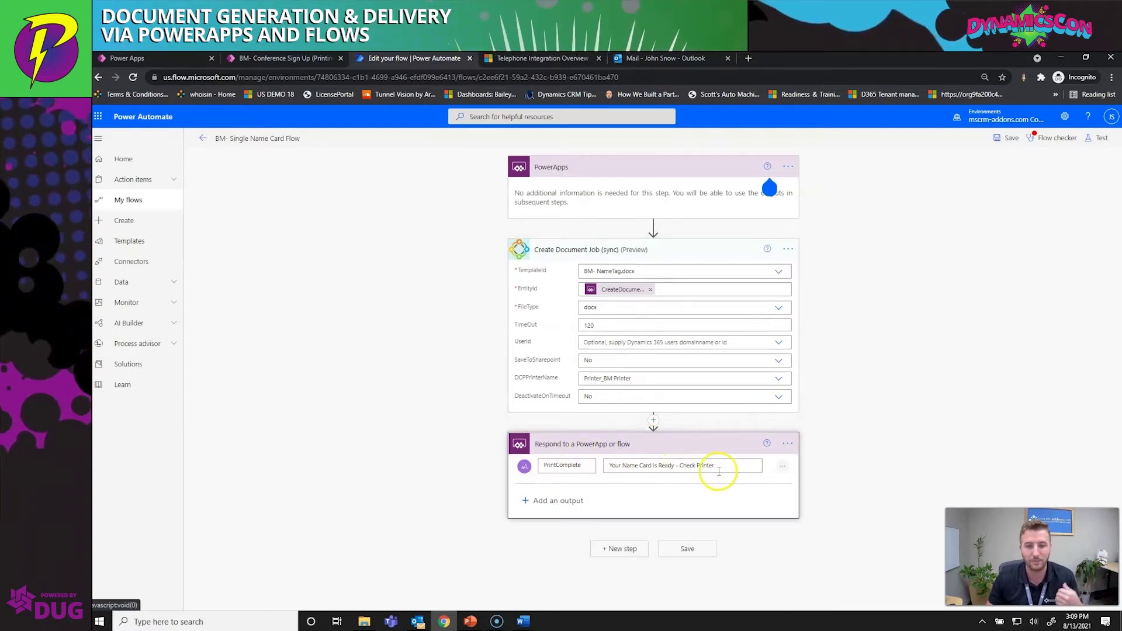
Leave the single name card flow and open the BM- Multi Name Card Flow in the flow editor.
{"action": "left_click", "coordinate": [203, 138]}
{"action": "left_click", "coordinate": [656, 168]}
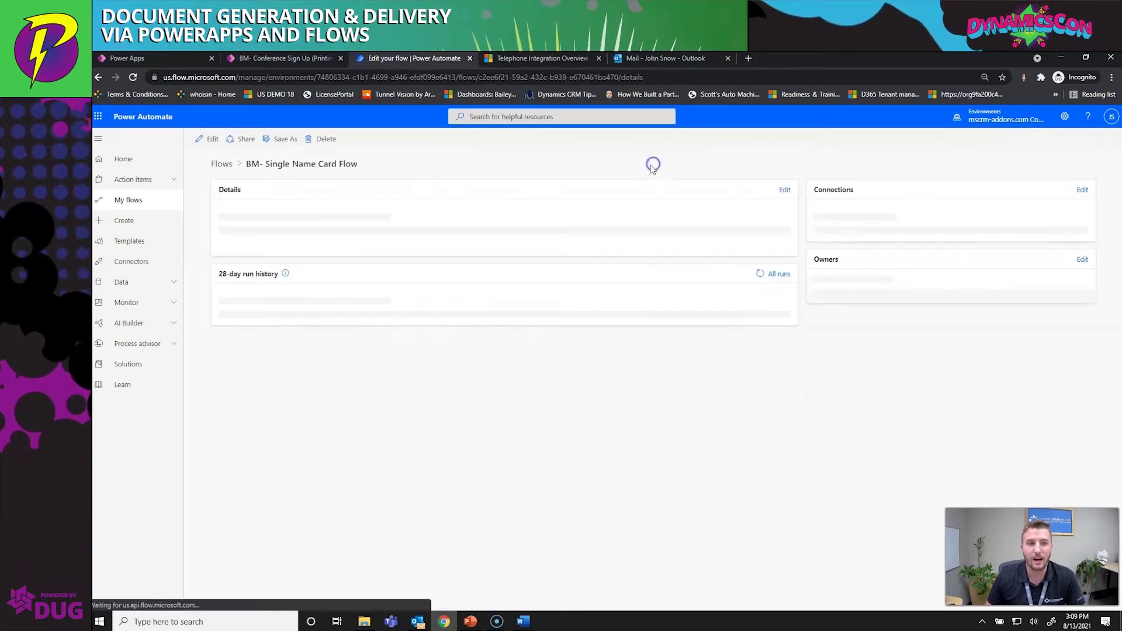
{"action": "left_click", "coordinate": [139, 200]}
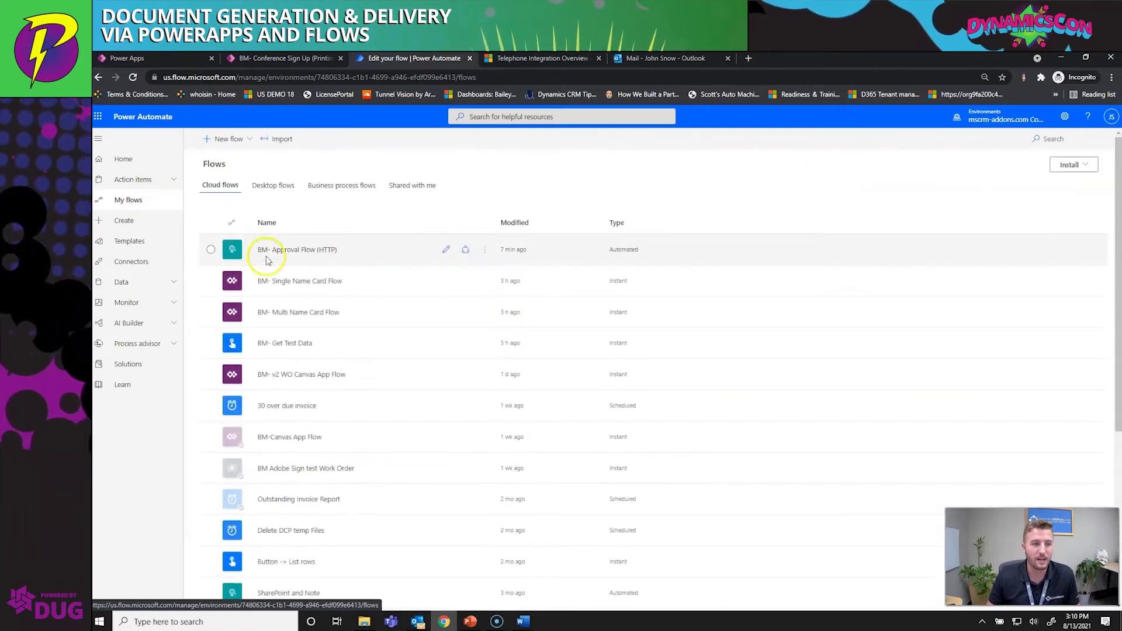
{"action": "left_click", "coordinate": [299, 312]}
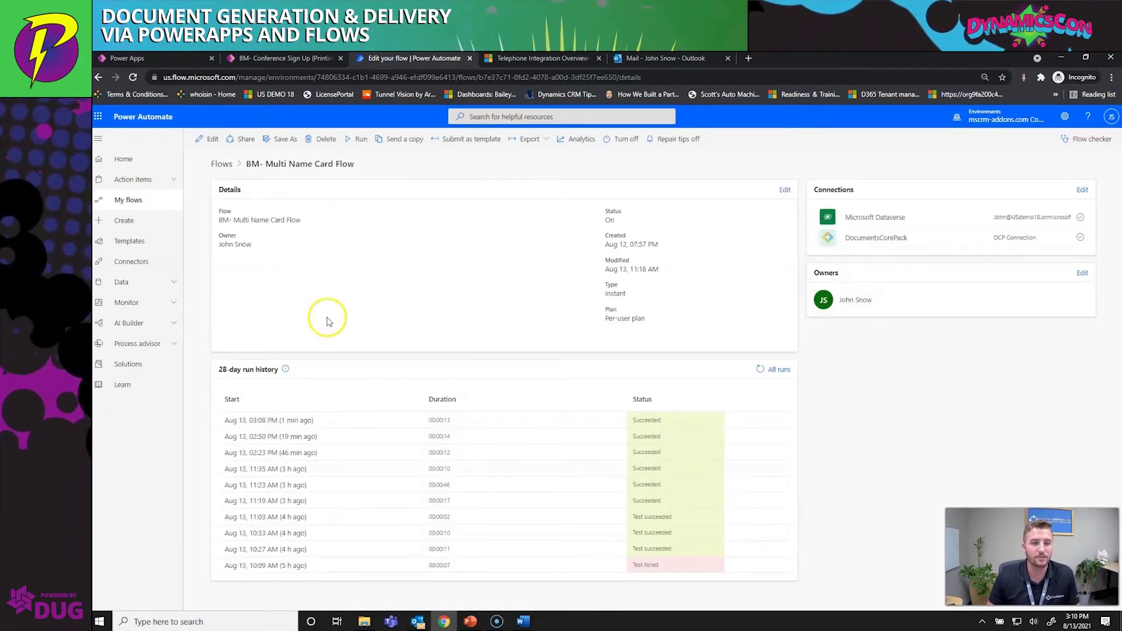
{"action": "left_click", "coordinate": [209, 139]}
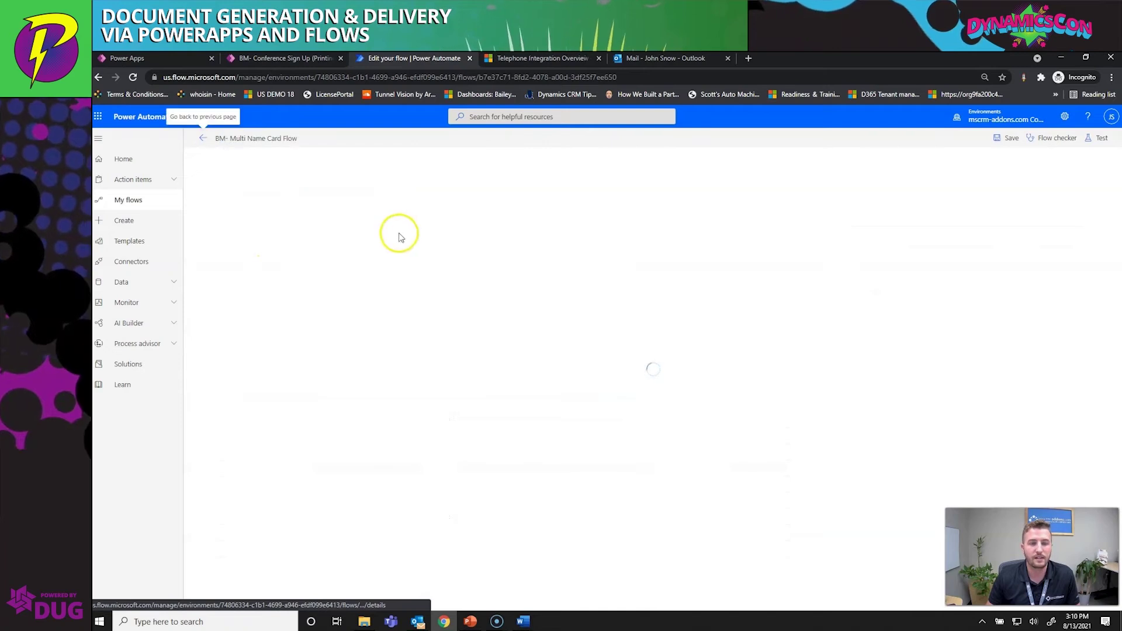
Expand the PowerApps trigger and examine the Fetch Xml Query in the List Contacts advanced options, collapsing List Contacts when done.
{"action": "left_click", "coordinate": [601, 170]}
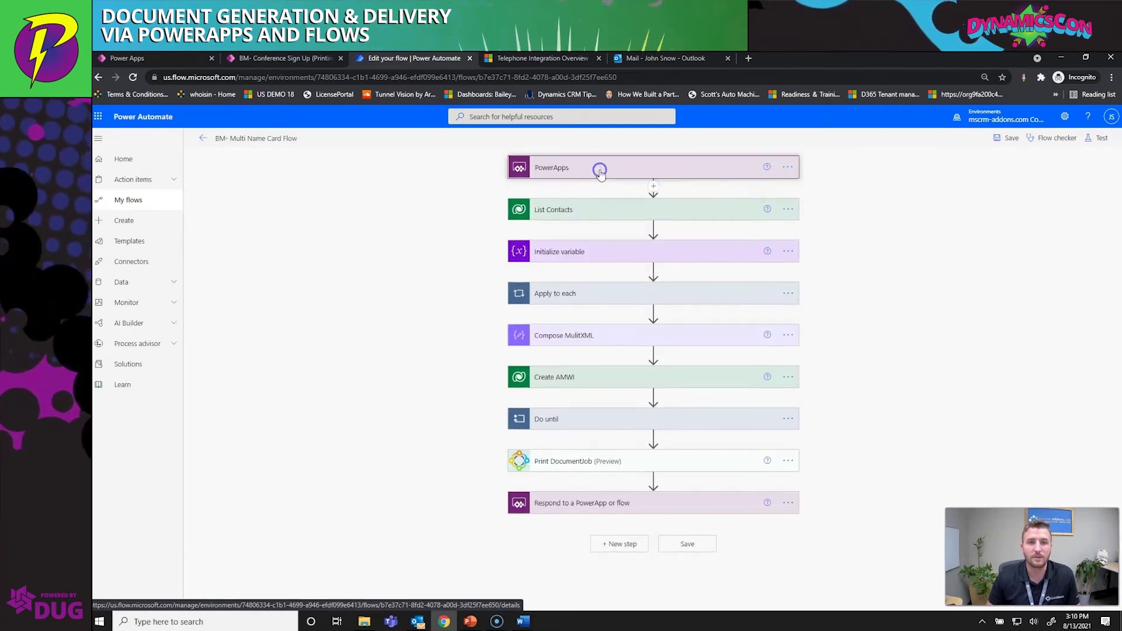
{"action": "left_click", "coordinate": [593, 250]}
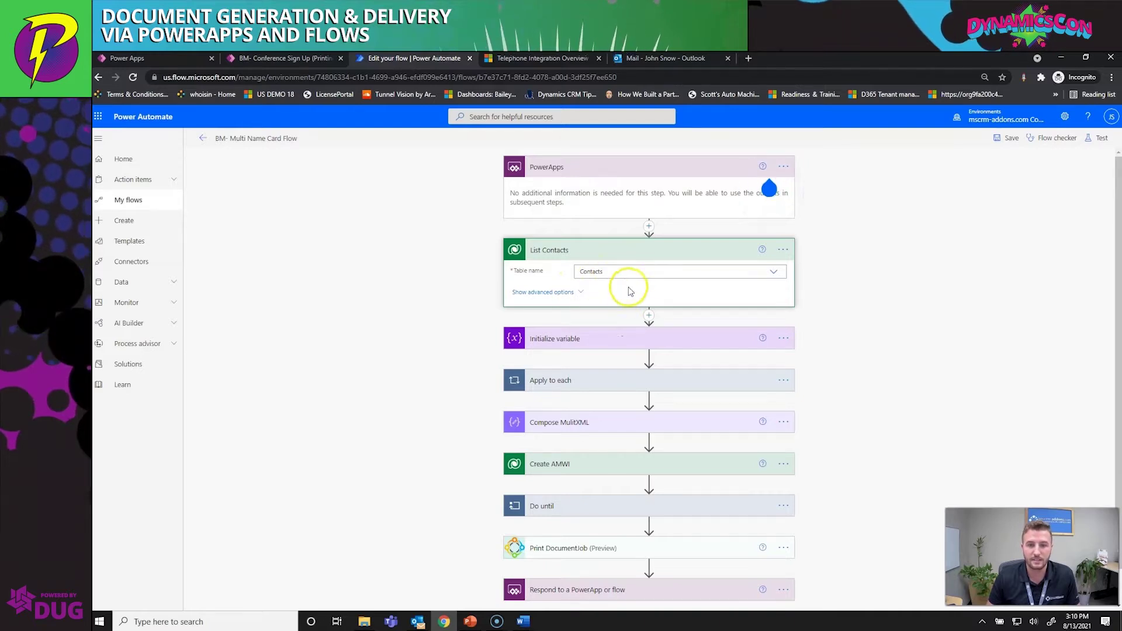
{"action": "left_click", "coordinate": [562, 292]}
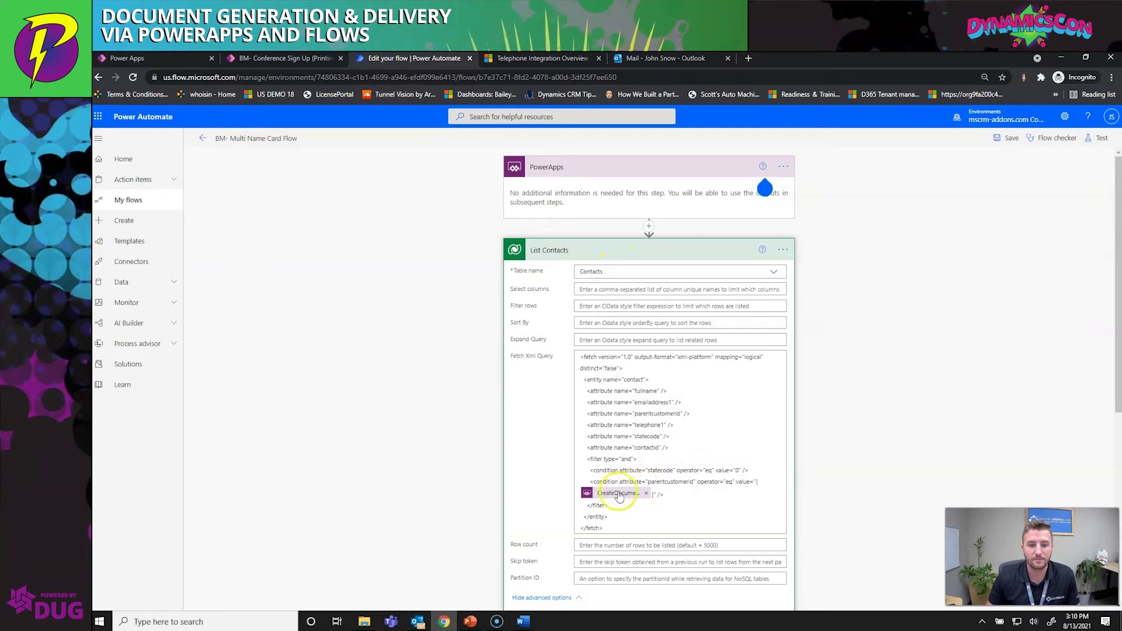
{"action": "left_click", "coordinate": [665, 259]}
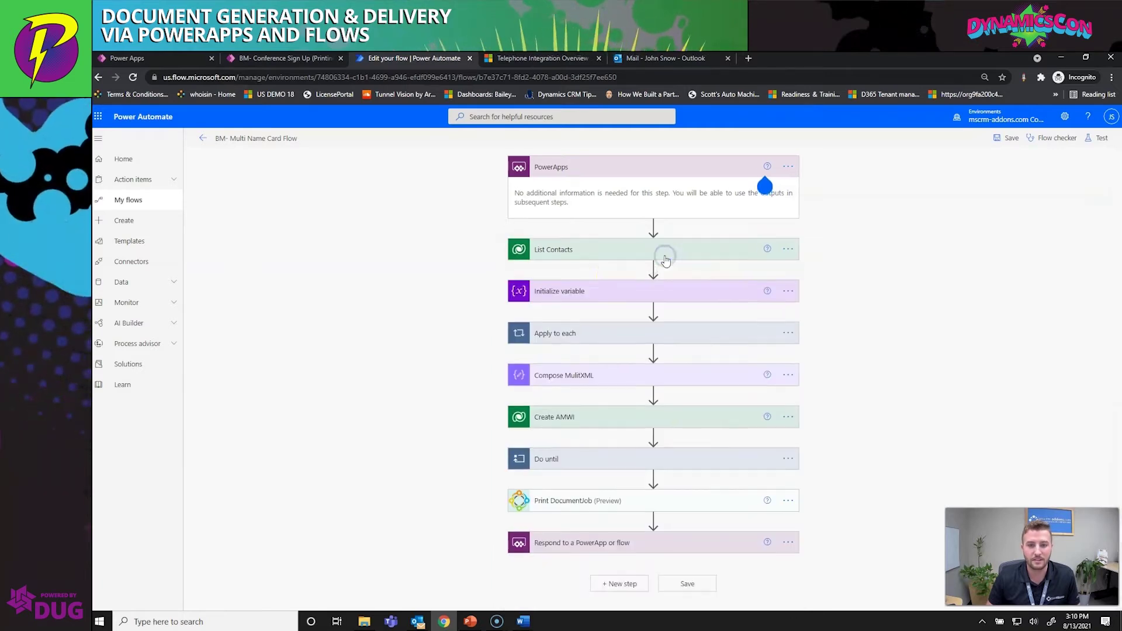
Expand the Initialize variable and Apply to each actions to examine the Contact GUID variable and the loop's contents.
{"action": "left_click", "coordinate": [599, 291]}
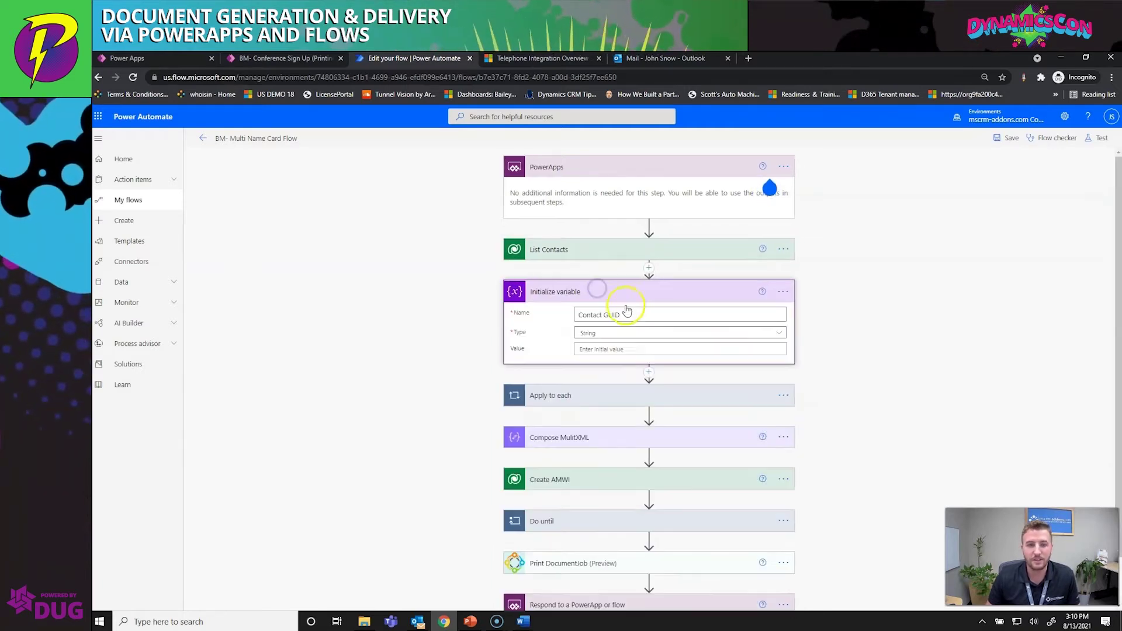
{"action": "left_click", "coordinate": [618, 395]}
{"action": "scroll", "coordinate": [622, 391], "scroll_direction": "down", "scroll_amount": 2}
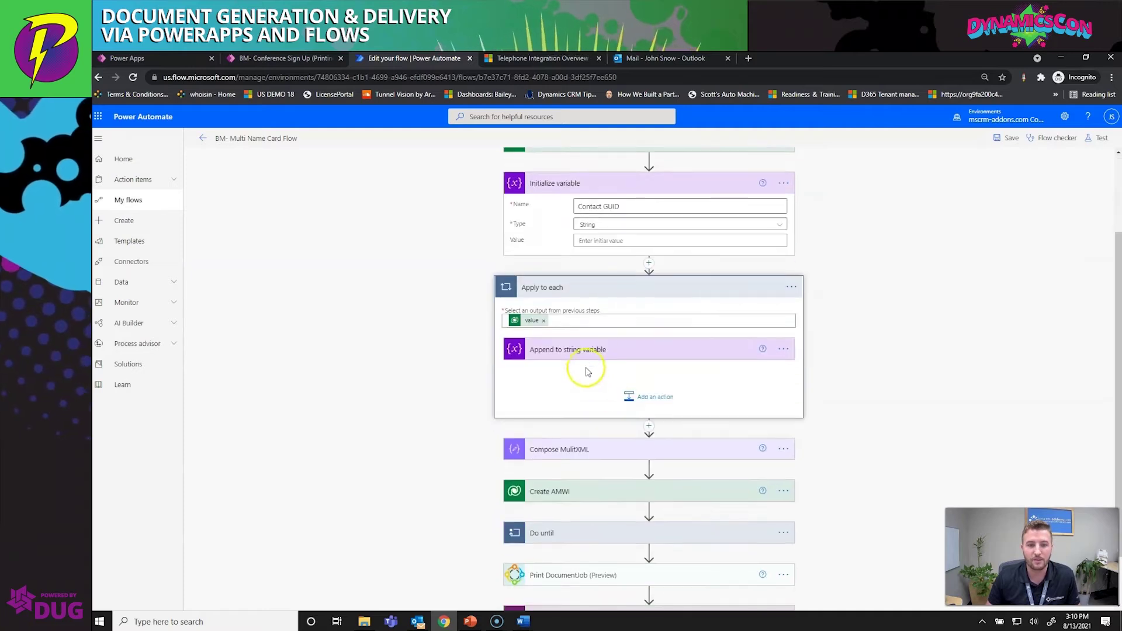
Expand the Compose MulitXML and Create AMWI actions to examine the XML input and the record-creation settings.
{"action": "left_click", "coordinate": [599, 454]}
{"action": "scroll", "coordinate": [600, 456], "scroll_direction": "down", "scroll_amount": 2}
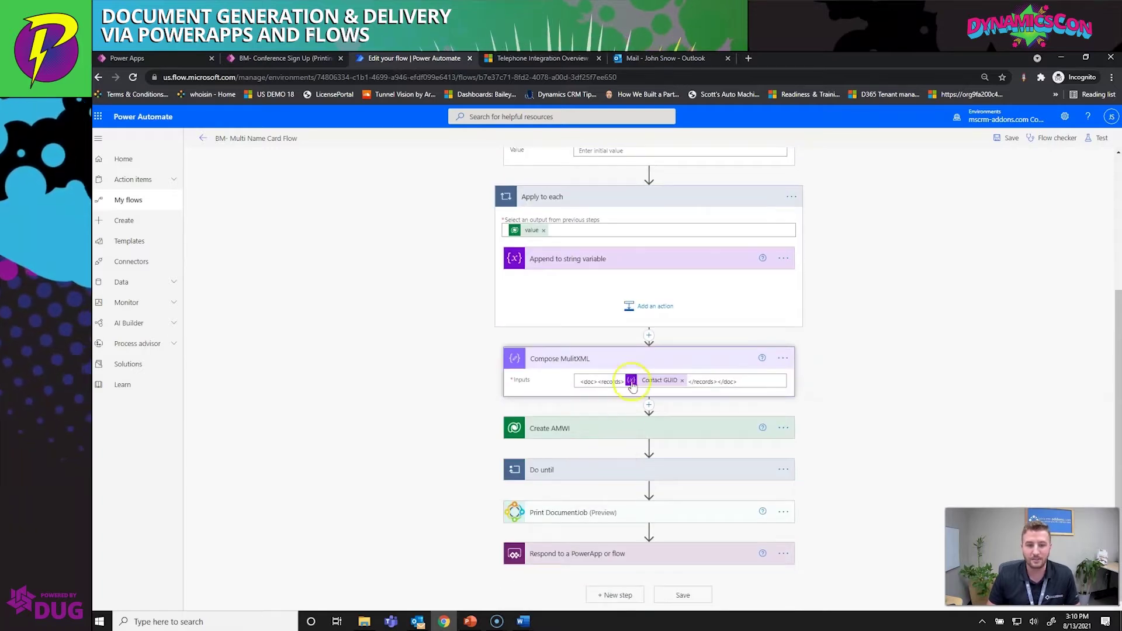
{"action": "left_click", "coordinate": [578, 429]}
{"action": "scroll", "coordinate": [593, 479], "scroll_direction": "down", "scroll_amount": 1}
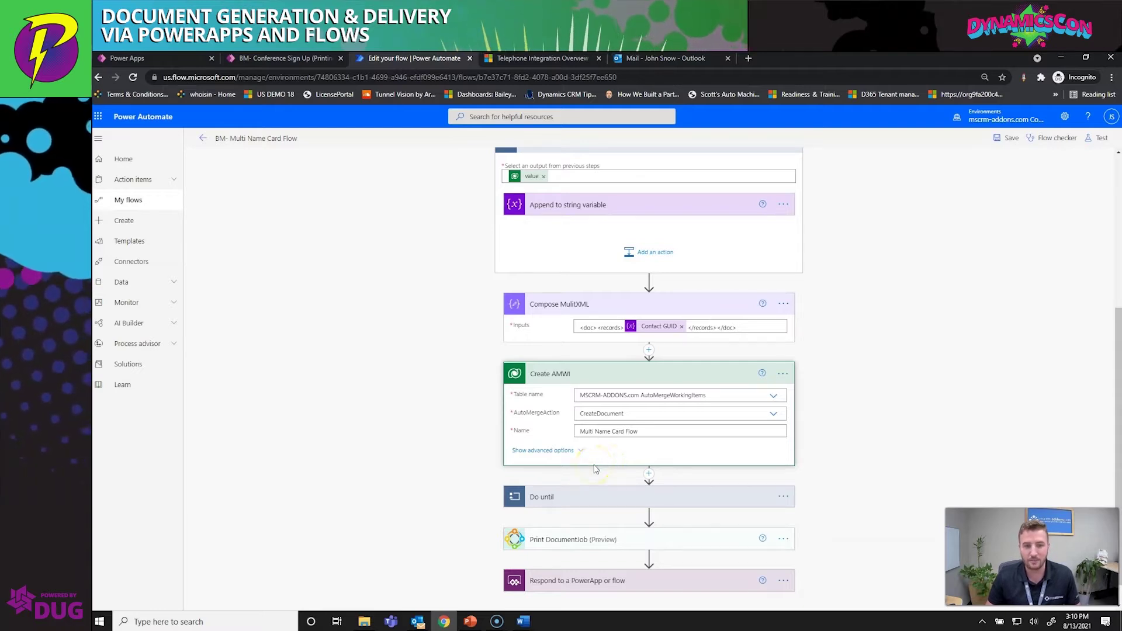
Expand the Do until, Print DocumentJob and Respond to a PowerApp or flow actions to examine the waiting condition, printer and response settings.
{"action": "left_click", "coordinate": [570, 496]}
{"action": "scroll", "coordinate": [596, 526], "scroll_direction": "down", "scroll_amount": 3}
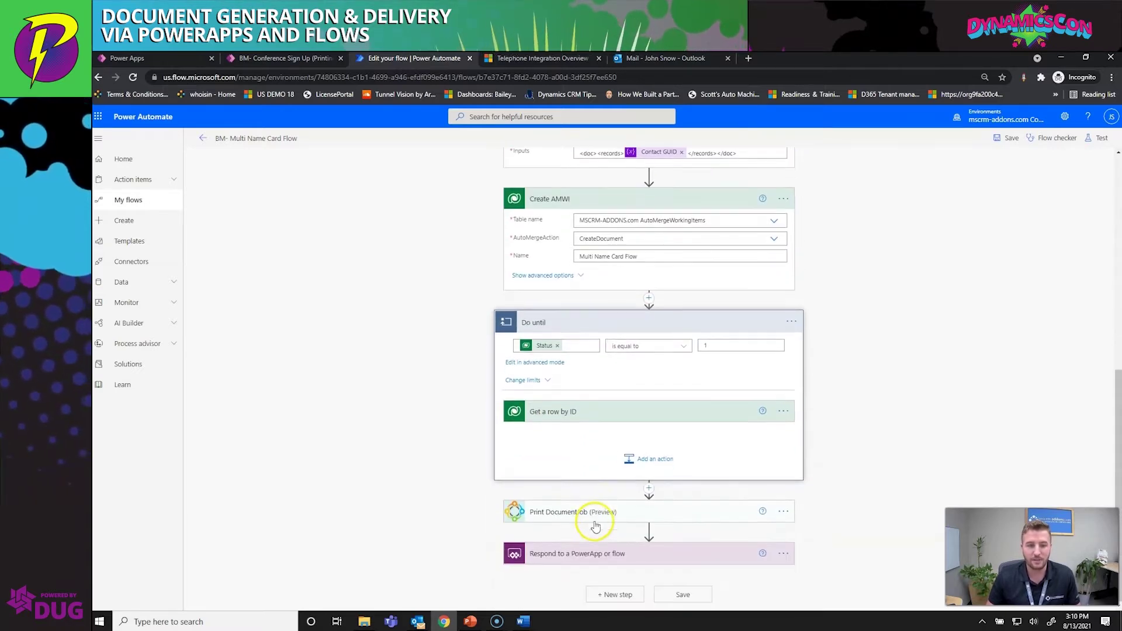
{"action": "left_click", "coordinate": [596, 521]}
{"action": "scroll", "coordinate": [599, 519], "scroll_direction": "down", "scroll_amount": 1}
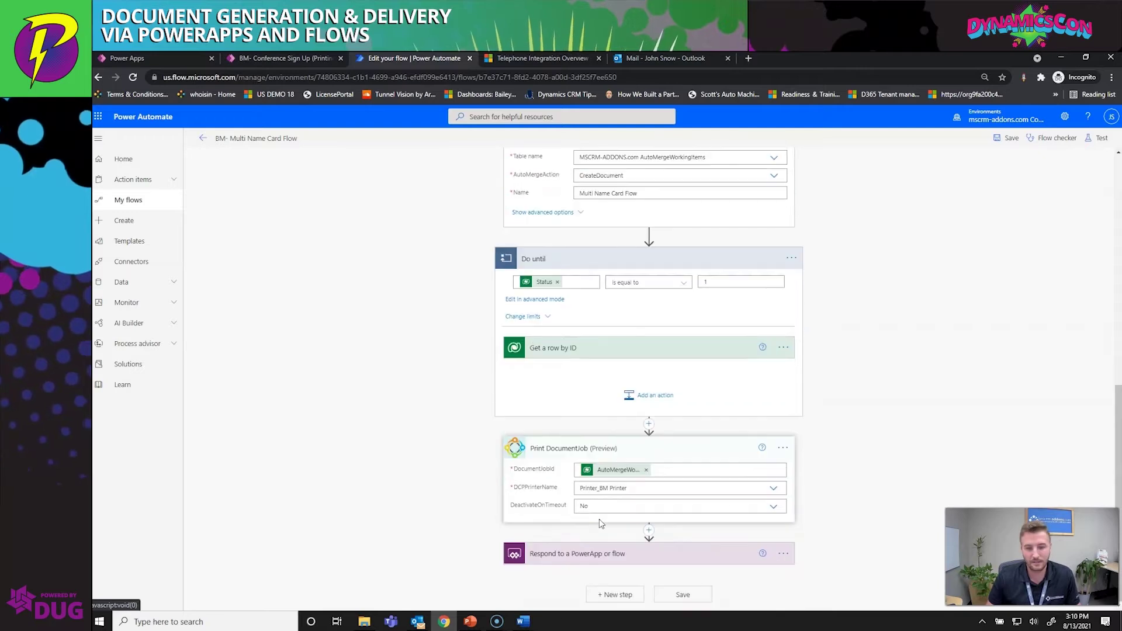
{"action": "left_click", "coordinate": [590, 553]}
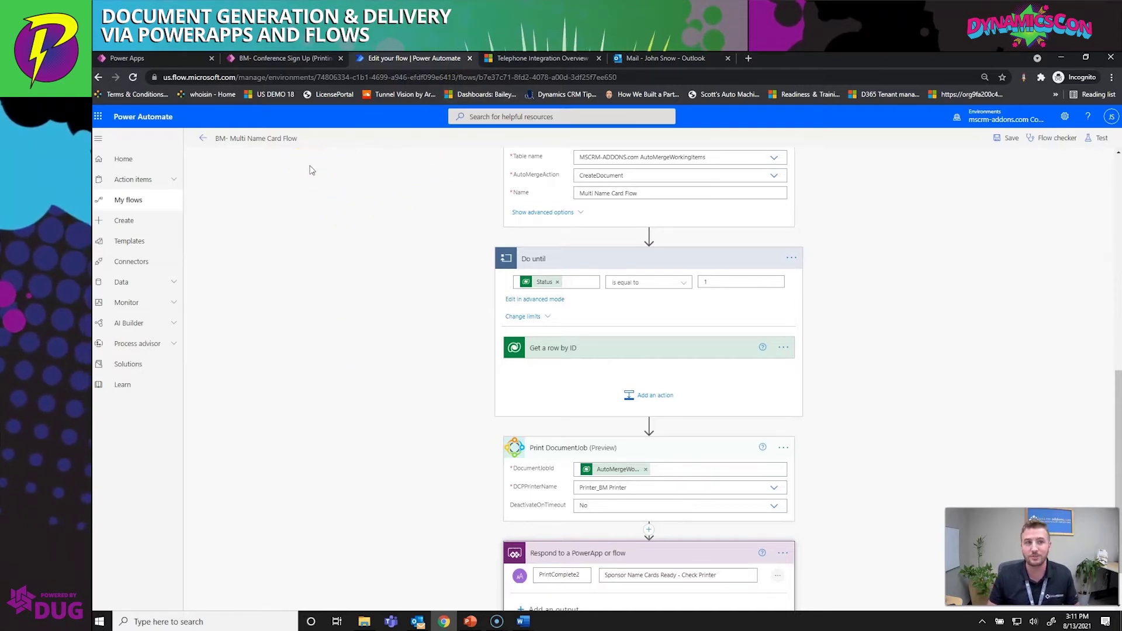
Switch to the BM- Conference Sign Up (Printing) app, return it to its start screen and close it.
{"action": "left_click", "coordinate": [289, 61]}
{"action": "left_click", "coordinate": [201, 151]}
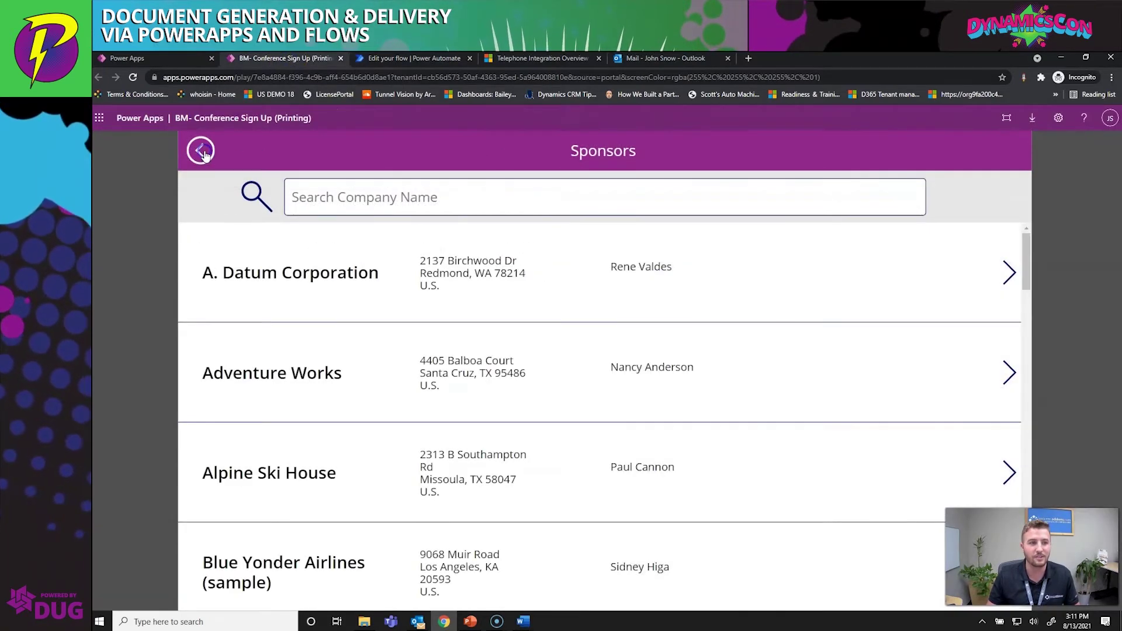
{"action": "left_click", "coordinate": [202, 152]}
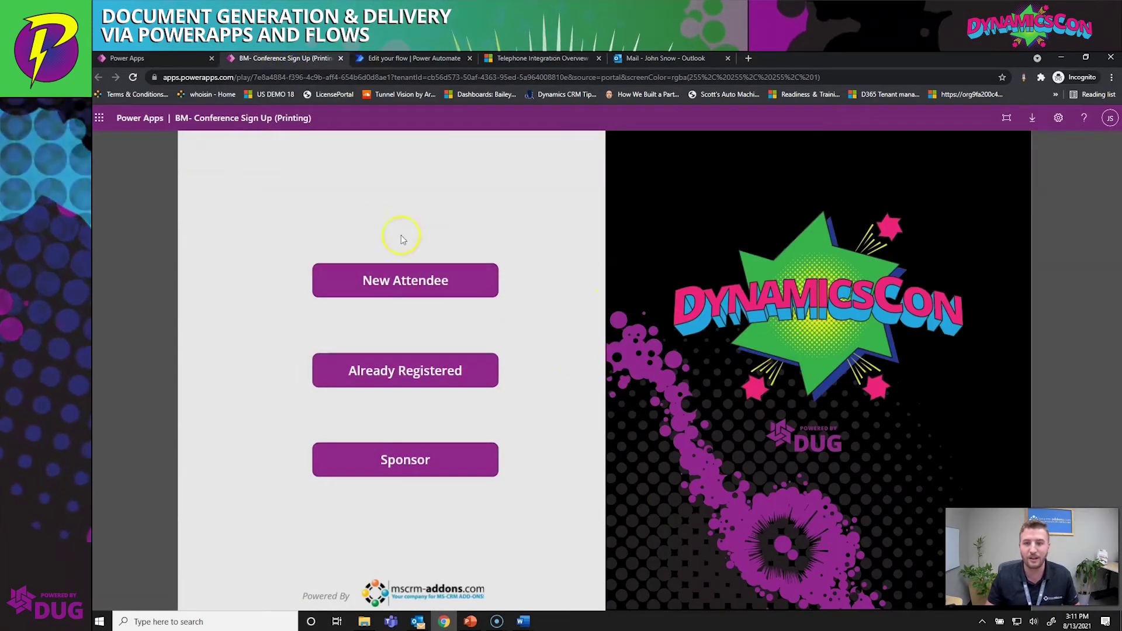
{"action": "left_click", "coordinate": [341, 59]}
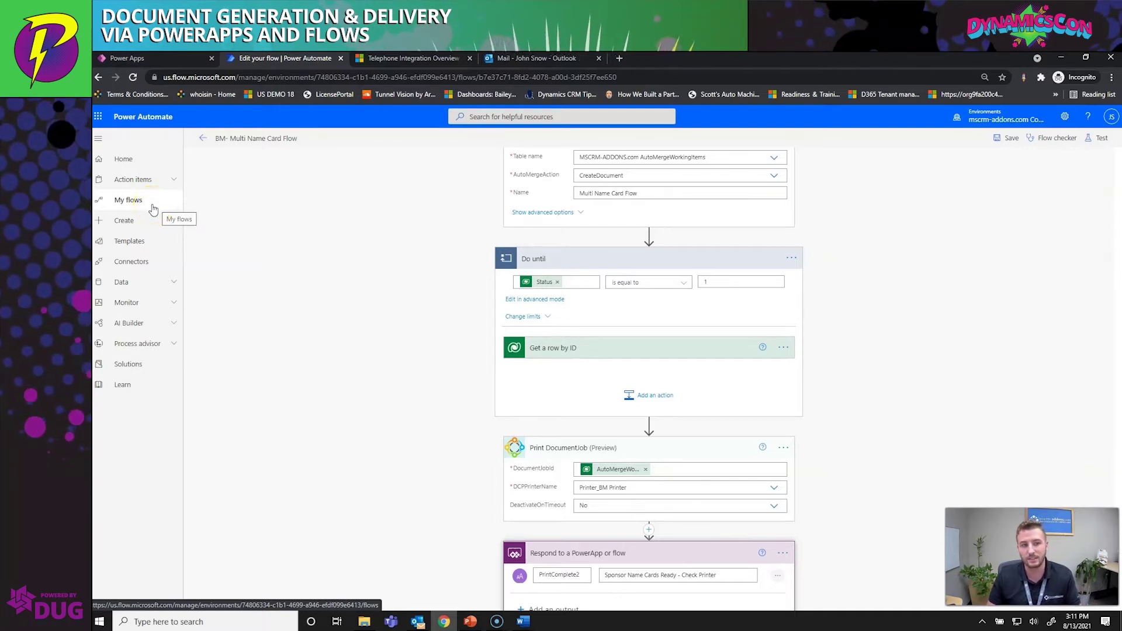
Launch the BM- Work Order (e-signature) app from Power Apps and open the existing Adventure Works work order.
{"action": "left_click", "coordinate": [172, 59]}
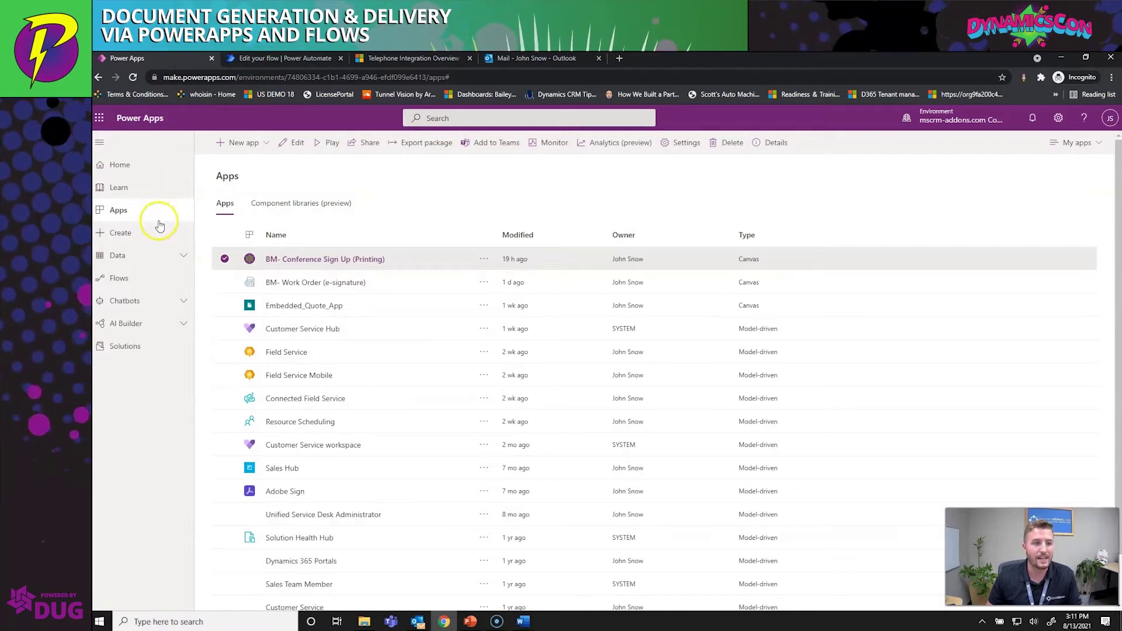
{"action": "left_click", "coordinate": [324, 283]}
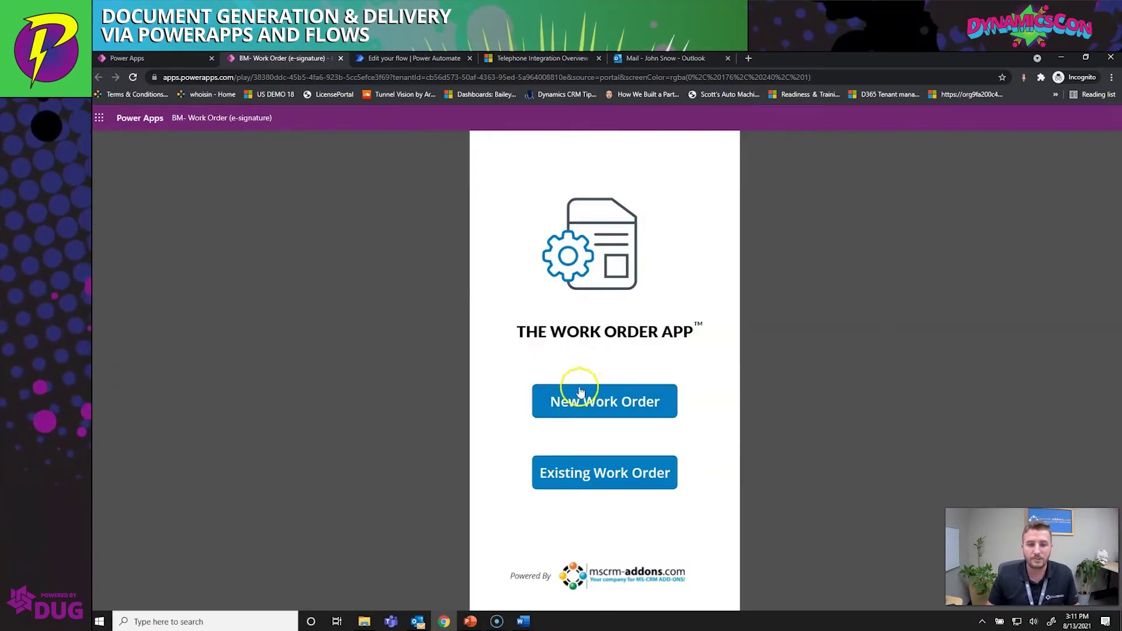
{"action": "left_click", "coordinate": [586, 477]}
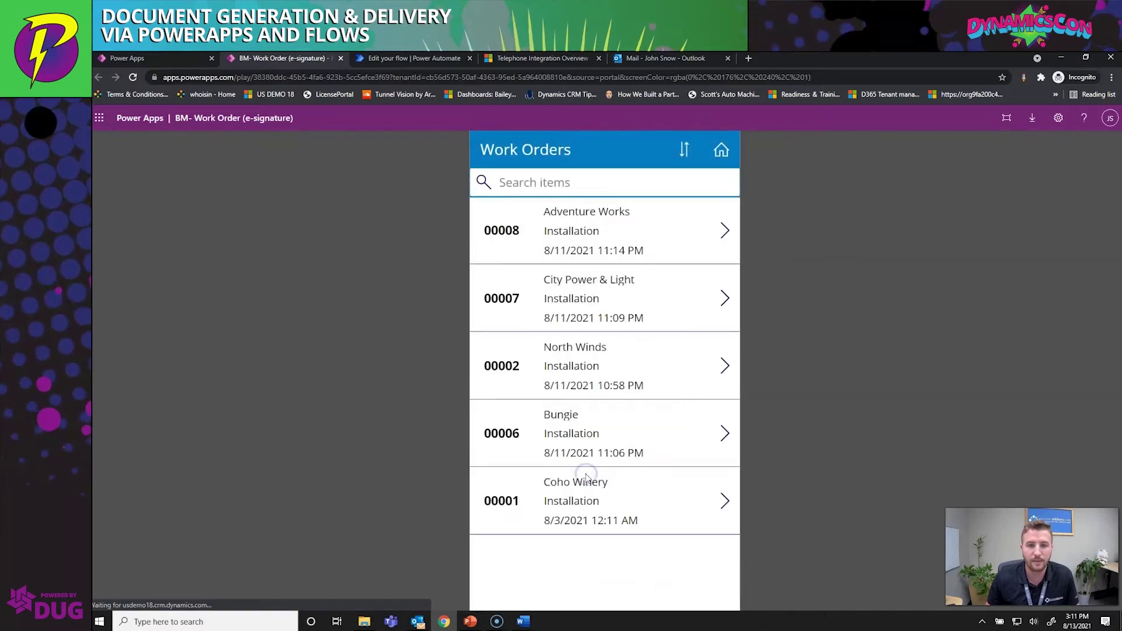
{"action": "left_click", "coordinate": [723, 232]}
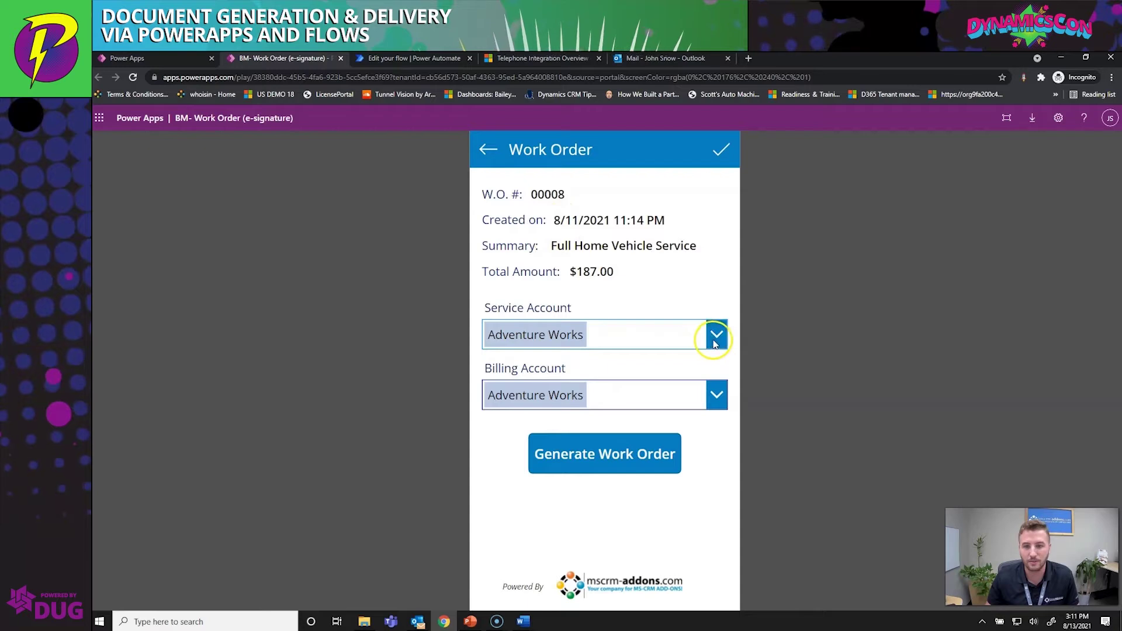
Generate the Adventure Works work order document, open it for signing with Adobe and reload the signing page.
{"action": "left_click", "coordinate": [580, 459]}
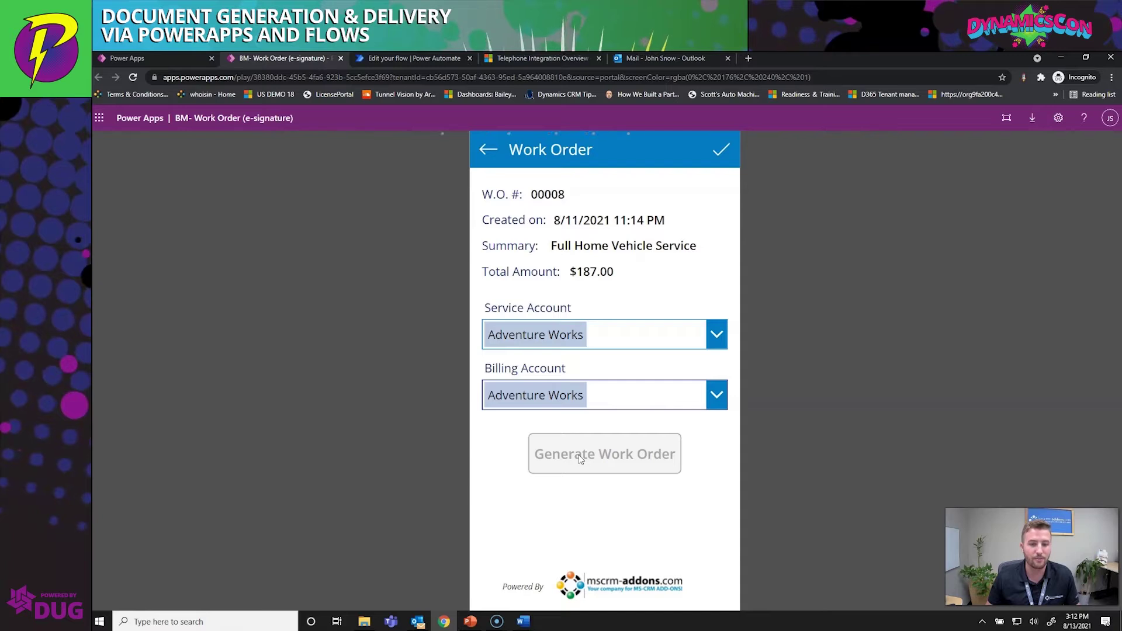
{"action": "left_click", "coordinate": [565, 458]}
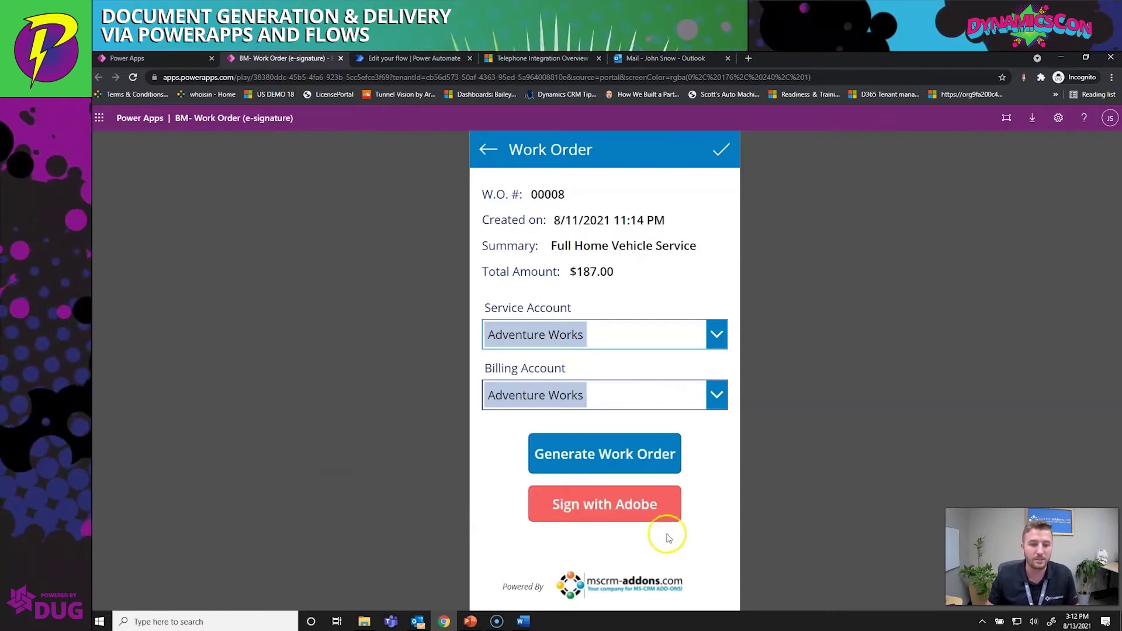
{"action": "left_click", "coordinate": [605, 509]}
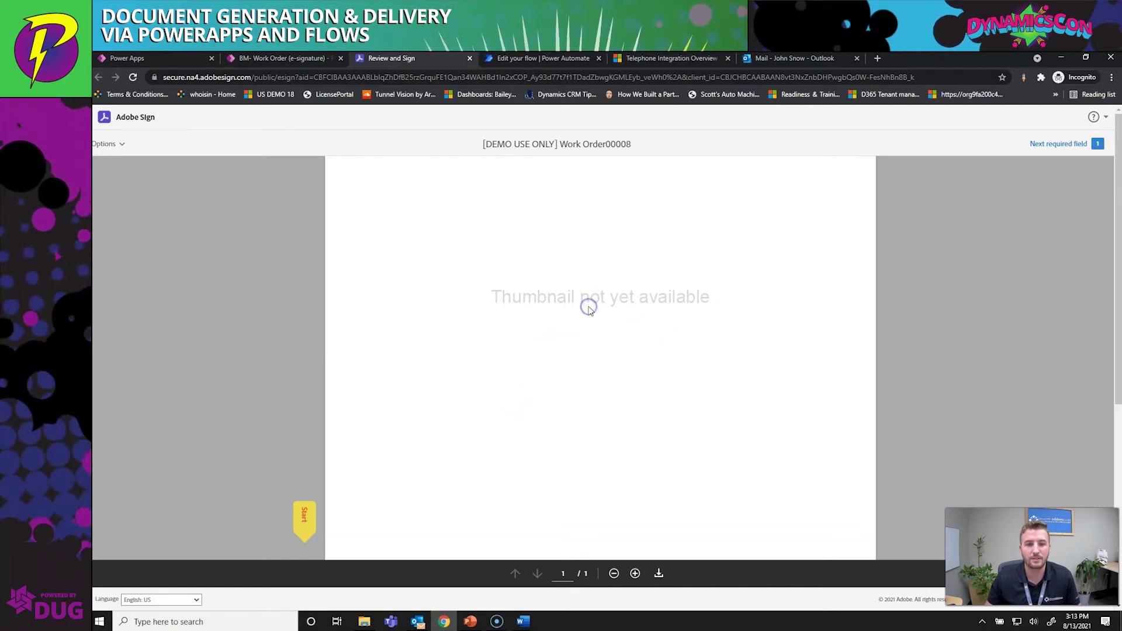
{"action": "left_click", "coordinate": [132, 77]}
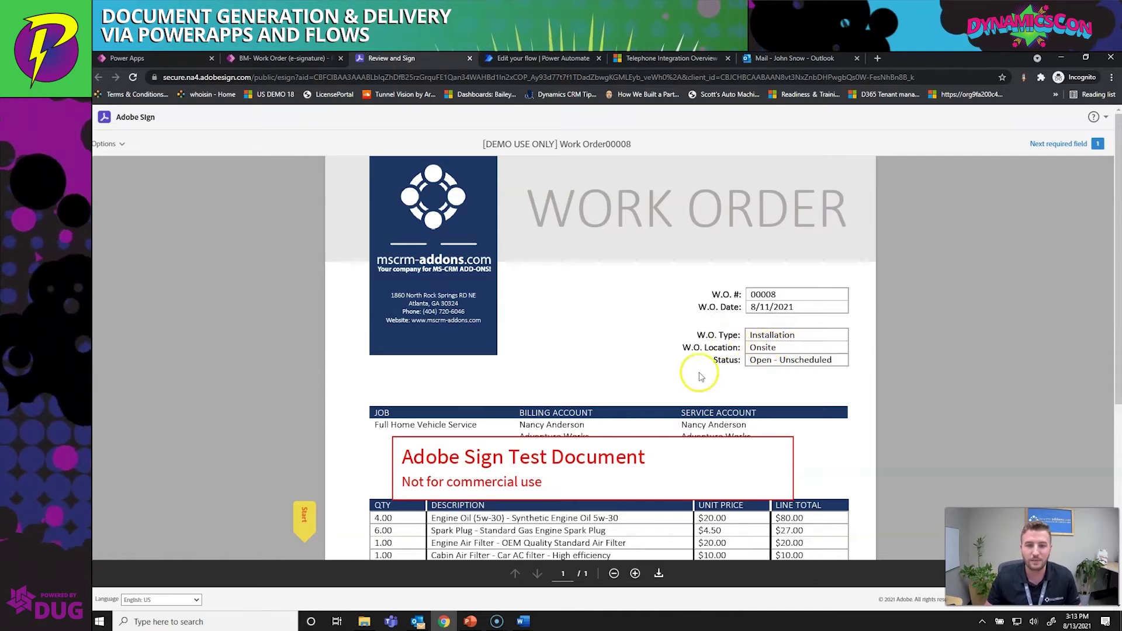
Review the generated work order, add a signature to its Signature field and close the signing page to return to the app.
{"action": "scroll", "coordinate": [606, 425], "scroll_direction": "down", "scroll_amount": 2}
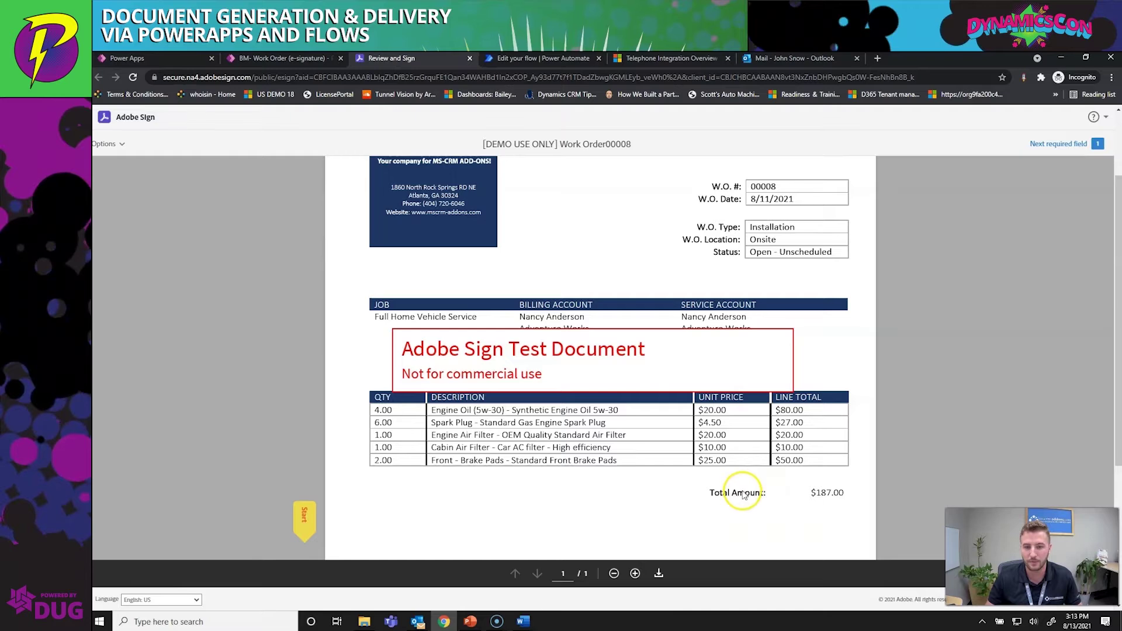
{"action": "scroll", "coordinate": [538, 426], "scroll_direction": "down", "scroll_amount": 4}
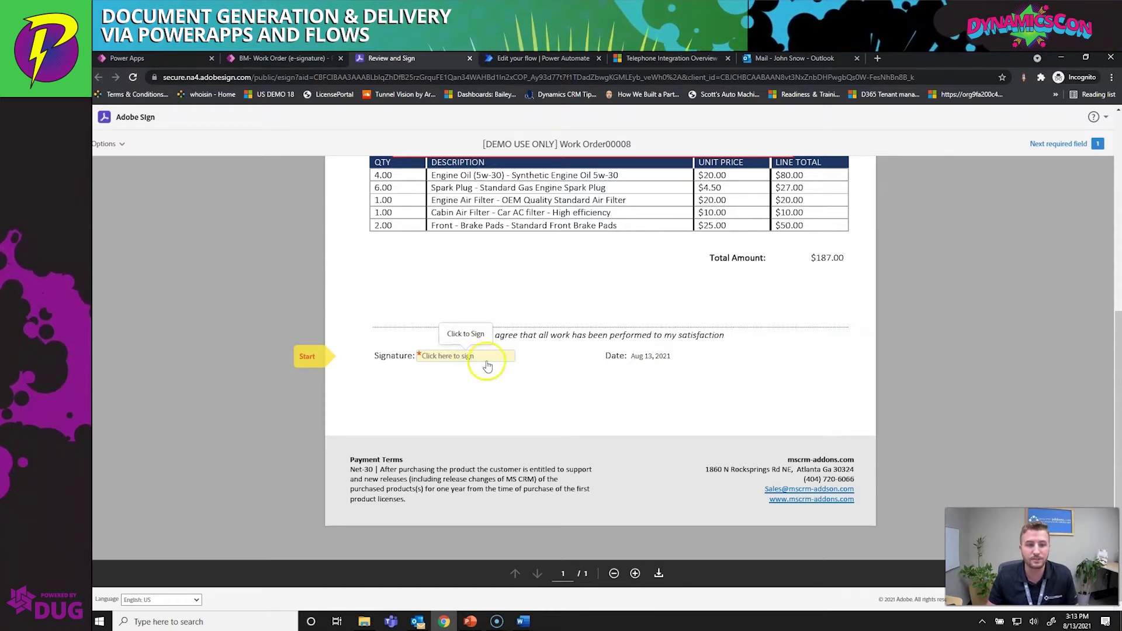
{"action": "left_click", "coordinate": [470, 360]}
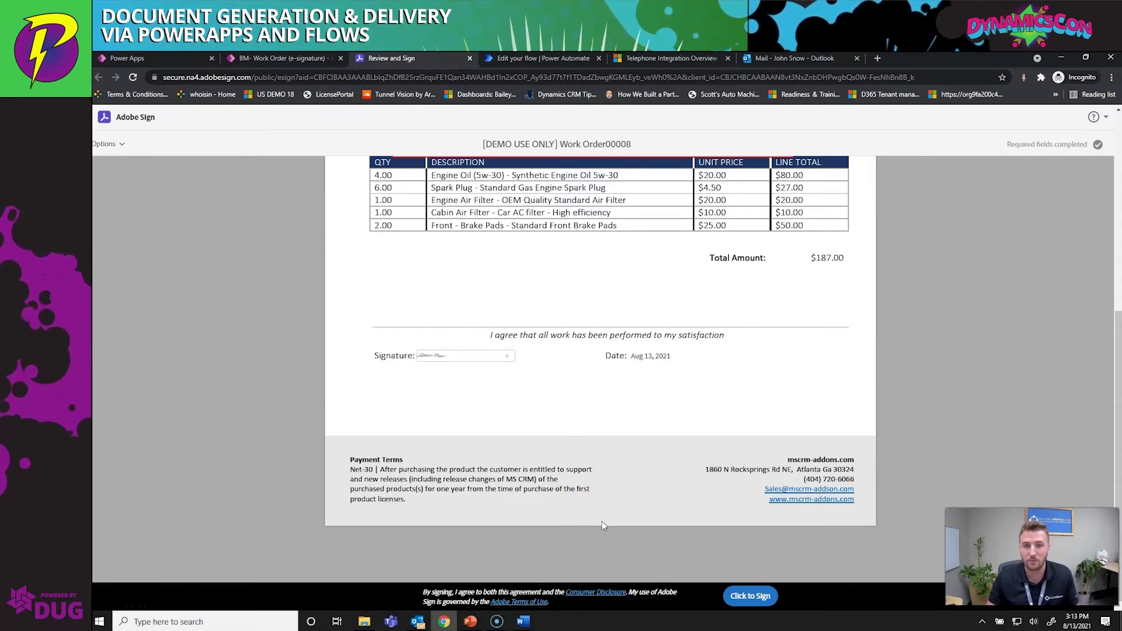
{"action": "left_click", "coordinate": [563, 278]}
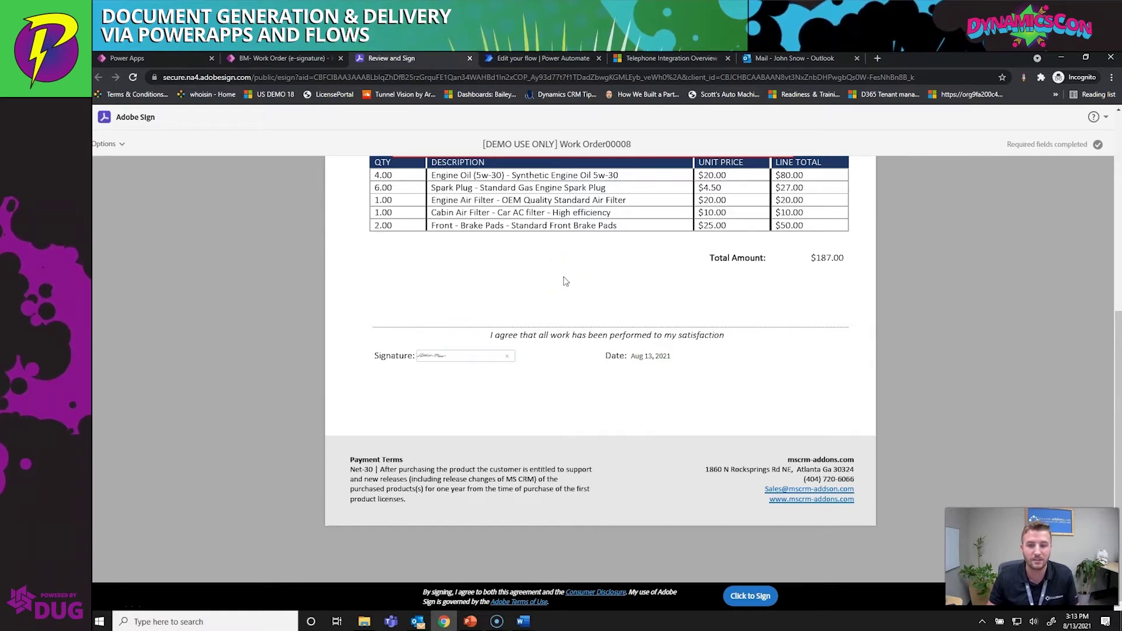
{"action": "left_click", "coordinate": [469, 59]}
{"action": "left_click", "coordinate": [610, 501]}
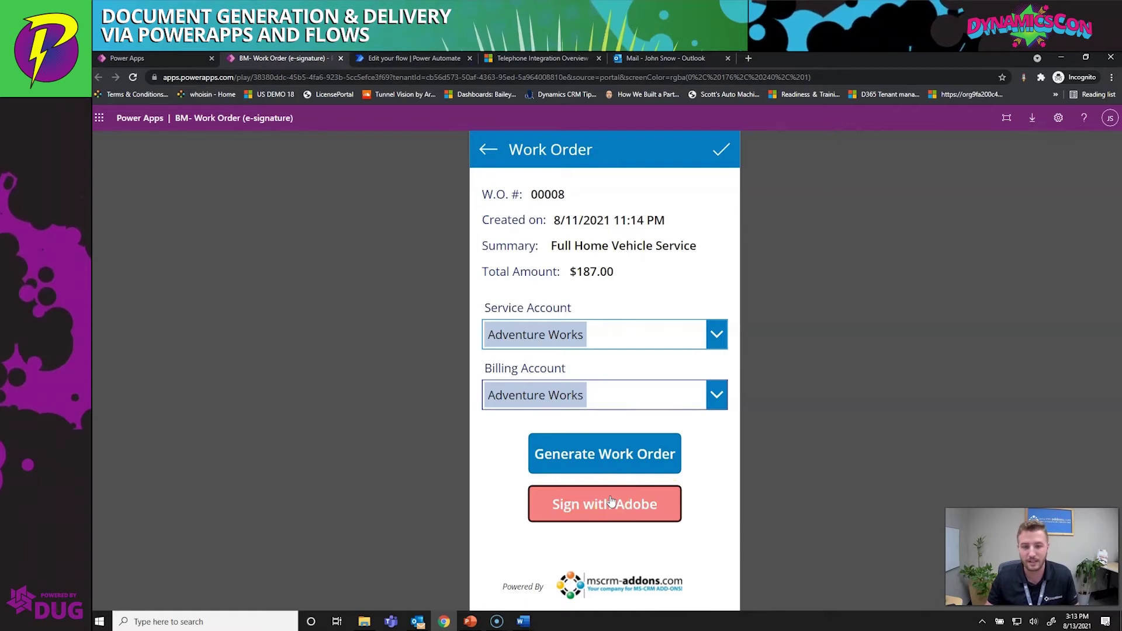
Switch to the BM- New Work Order (Adobe Sign) template in Word, maximize it and display the mscrm-addons.com template tools.
{"action": "left_click", "coordinate": [522, 622]}
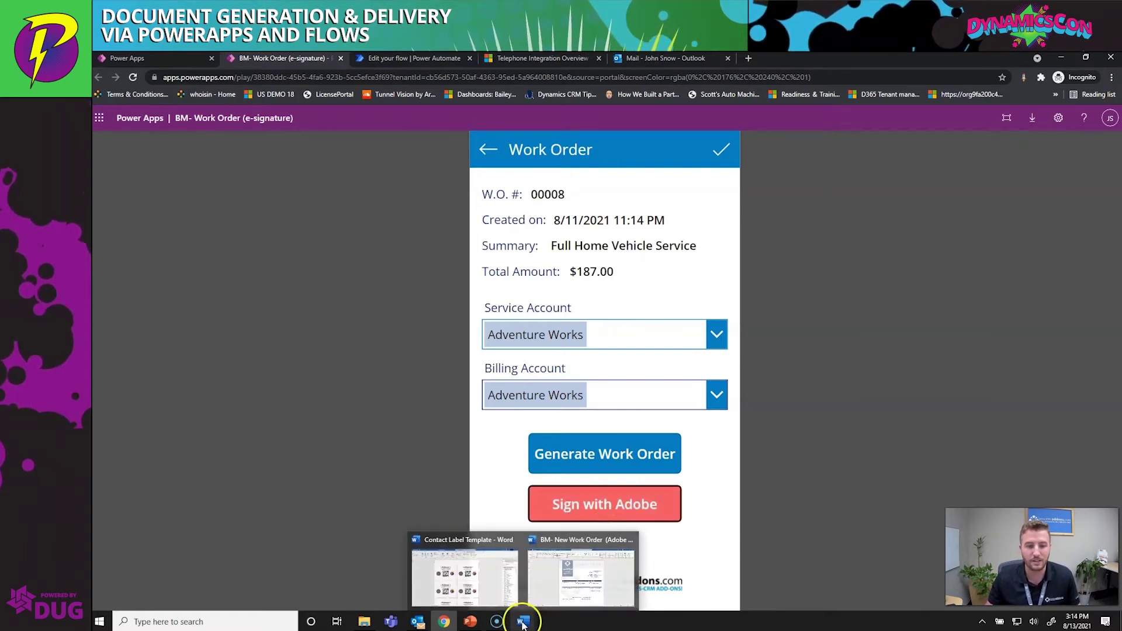
{"action": "left_click", "coordinate": [561, 593]}
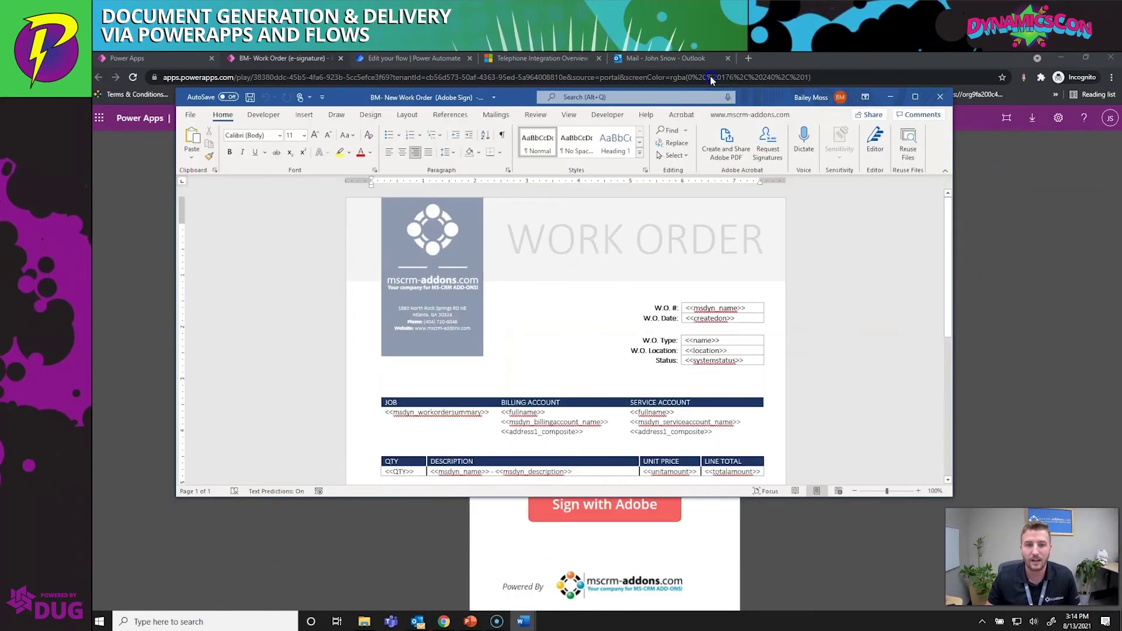
{"action": "left_click", "coordinate": [909, 58]}
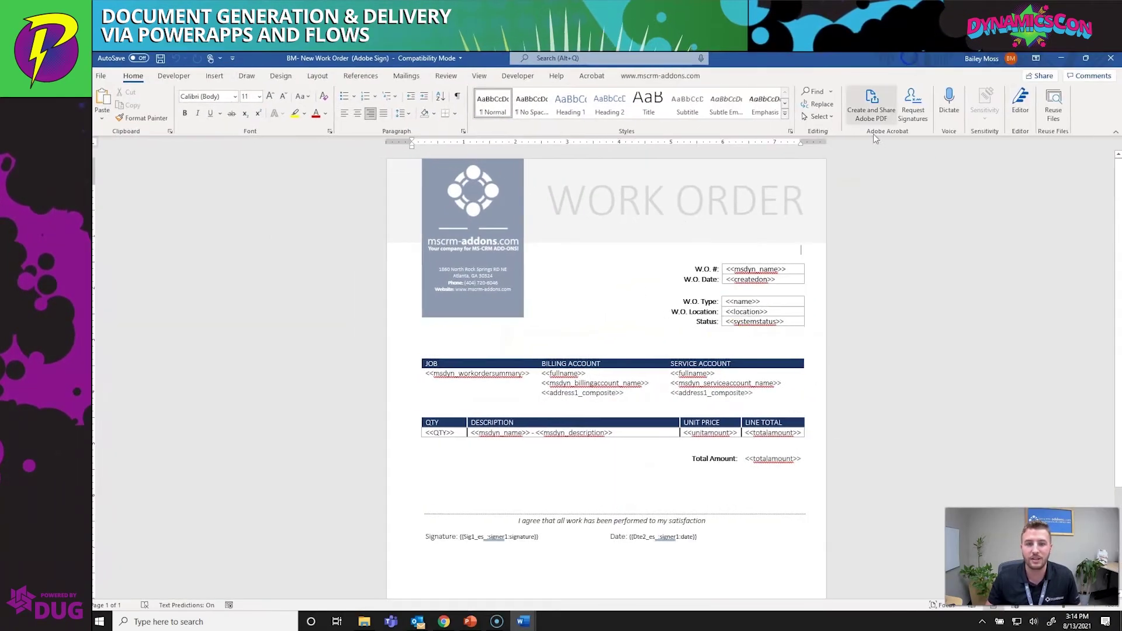
{"action": "left_click", "coordinate": [629, 76]}
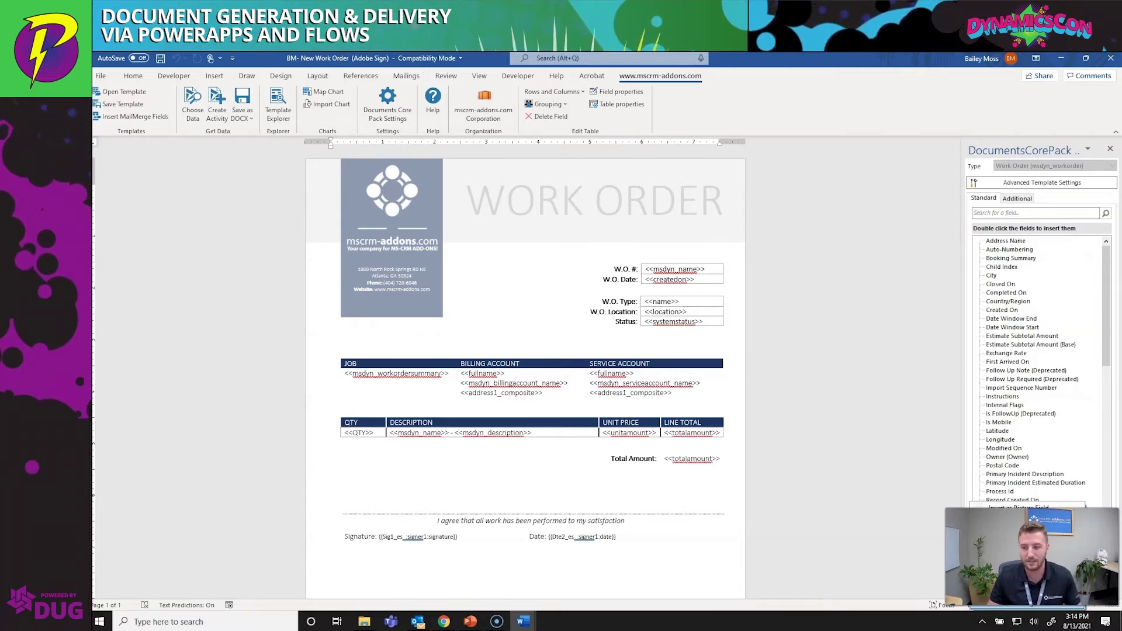
Add three blank lines above the Job, Billing Account and Service Account table.
{"action": "left_click", "coordinate": [613, 477]}
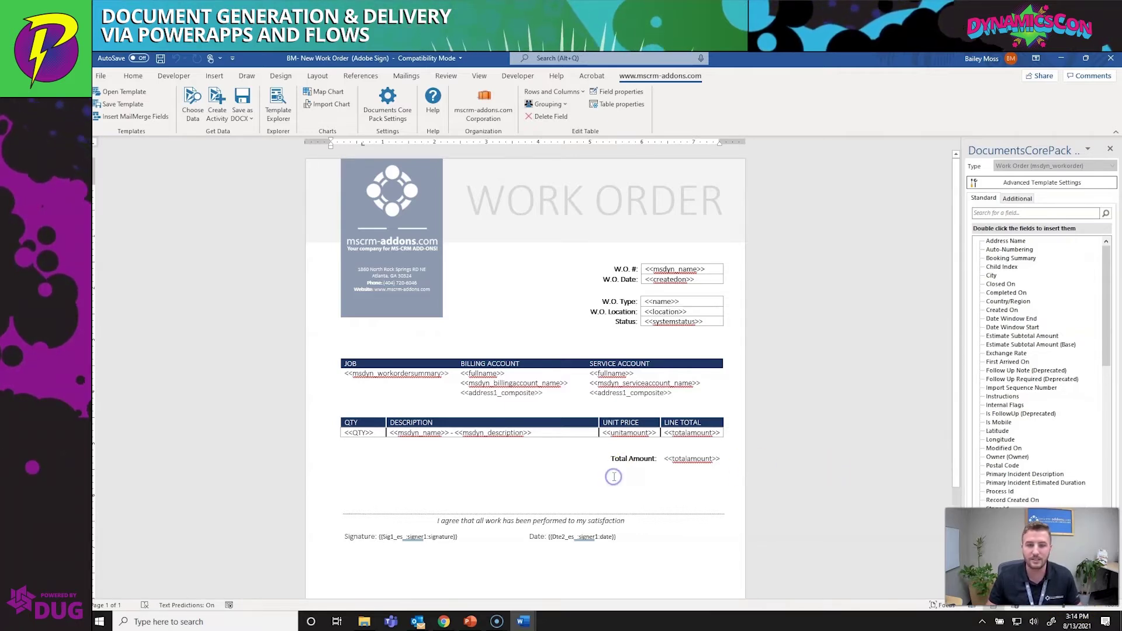
{"action": "left_click", "coordinate": [510, 335]}
{"action": "key", "text": "Return"}
{"action": "key", "text": "Return"}
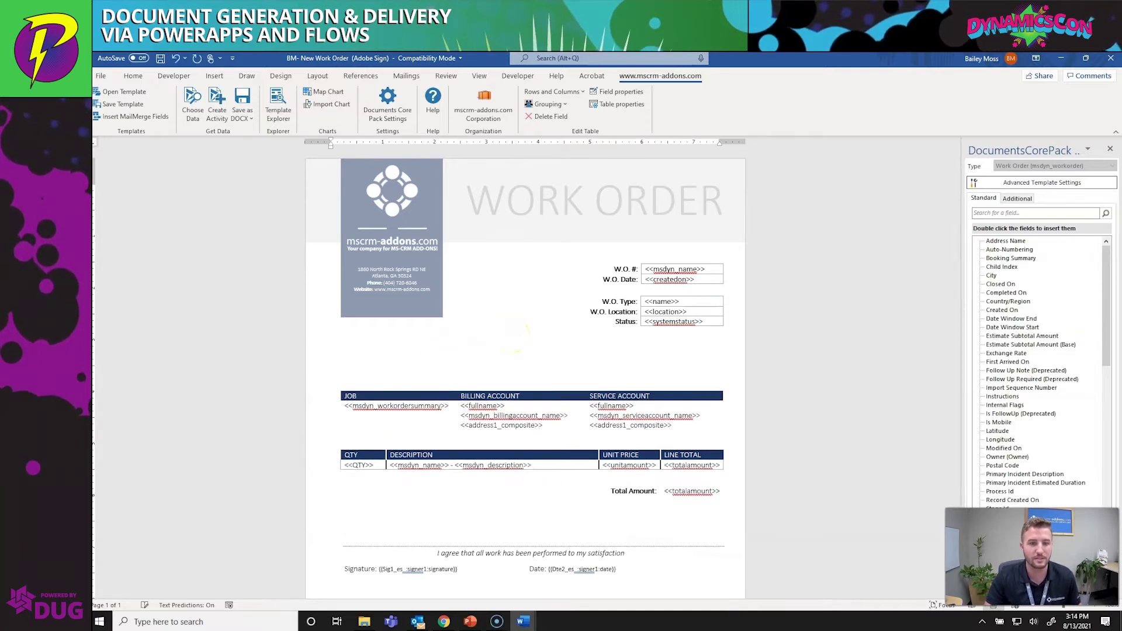
{"action": "key", "text": "Return"}
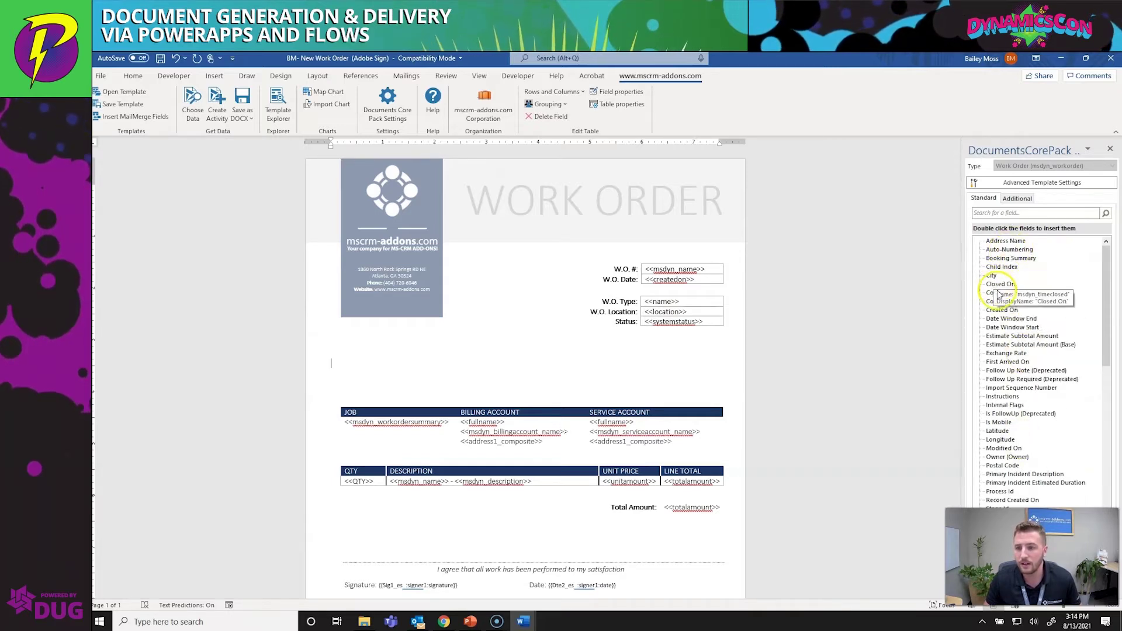
Find the WO Number field in the DocumentsCorePack field list and insert it in the blank space above the Job table.
{"action": "scroll", "coordinate": [1005, 310], "scroll_direction": "down", "scroll_amount": 1}
{"action": "scroll", "coordinate": [1005, 309], "scroll_direction": "up", "scroll_amount": 1}
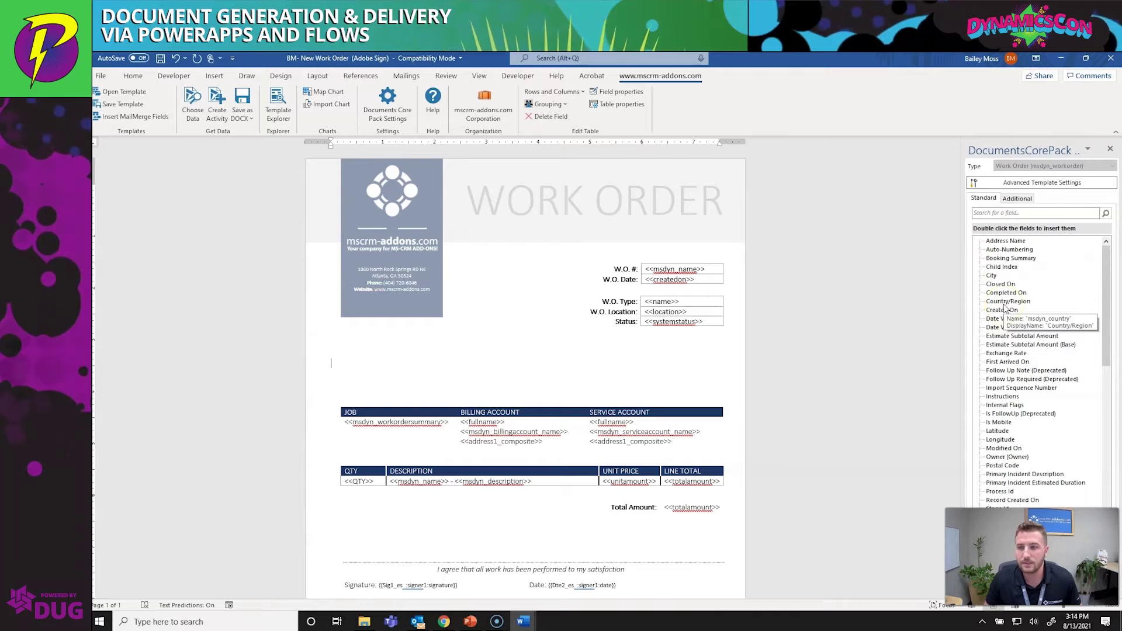
{"action": "scroll", "coordinate": [1009, 418], "scroll_direction": "down", "scroll_amount": 12}
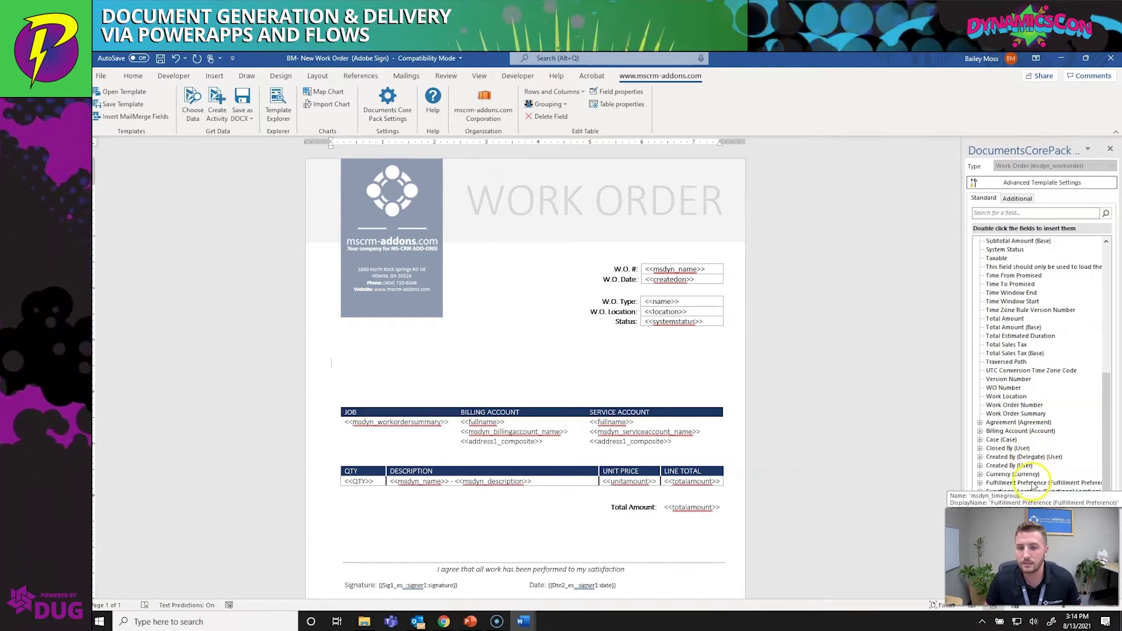
{"action": "scroll", "coordinate": [1023, 439], "scroll_direction": "down", "scroll_amount": 1}
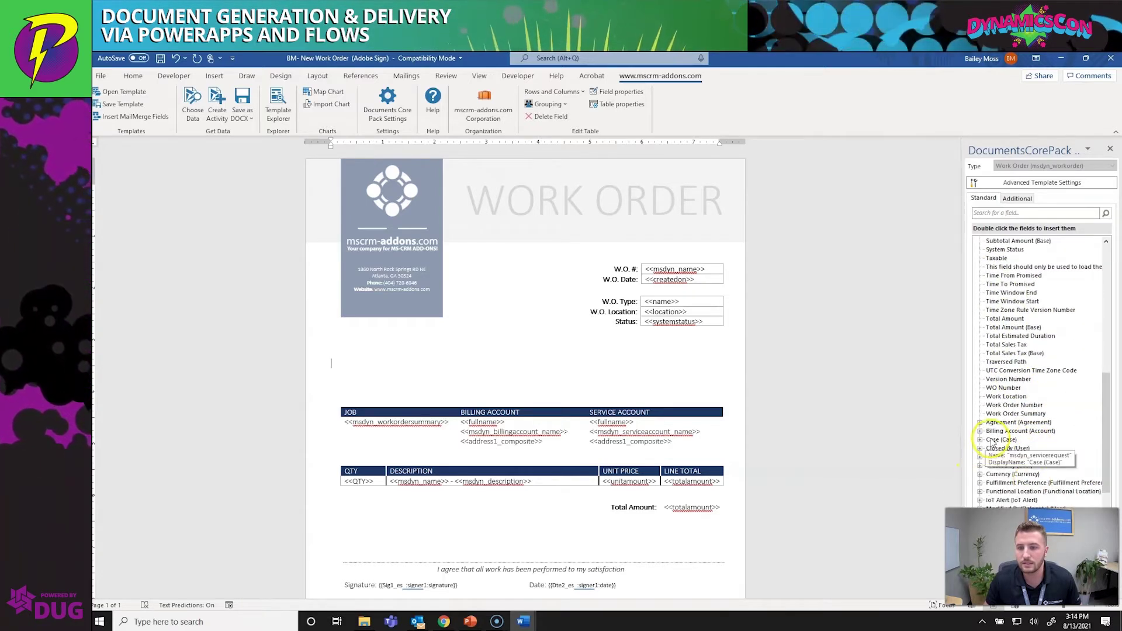
{"action": "double_click", "coordinate": [1016, 390]}
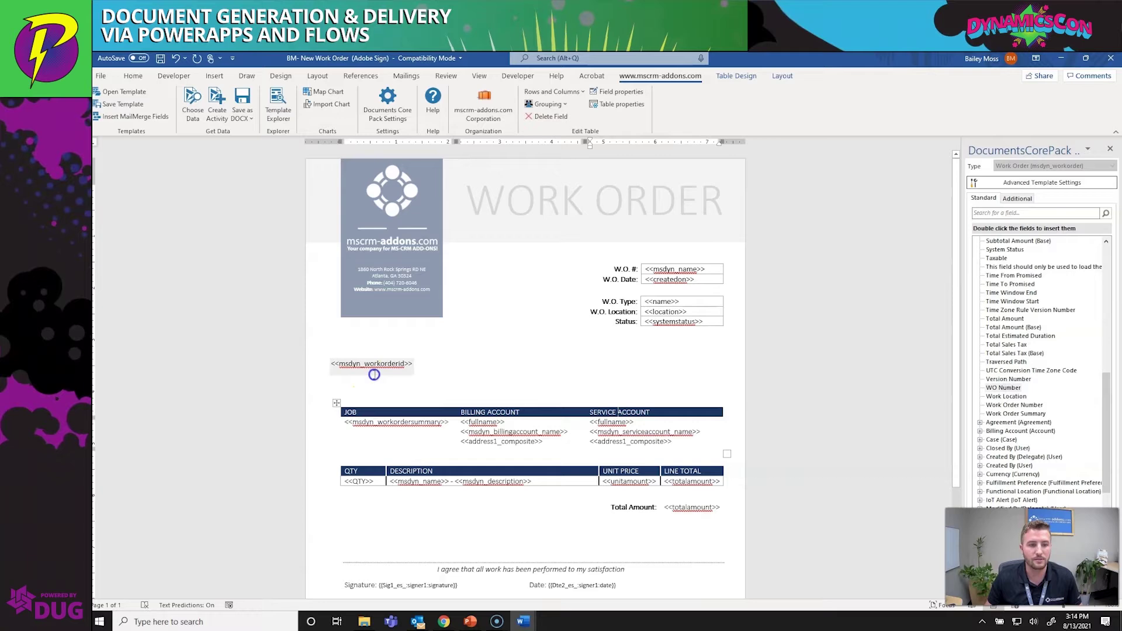
Save the template as BM- New Work Order (Adobe Sign).docx, overwriting the existing file, and minimize Word to return to the browser.
{"action": "left_click", "coordinate": [123, 104]}
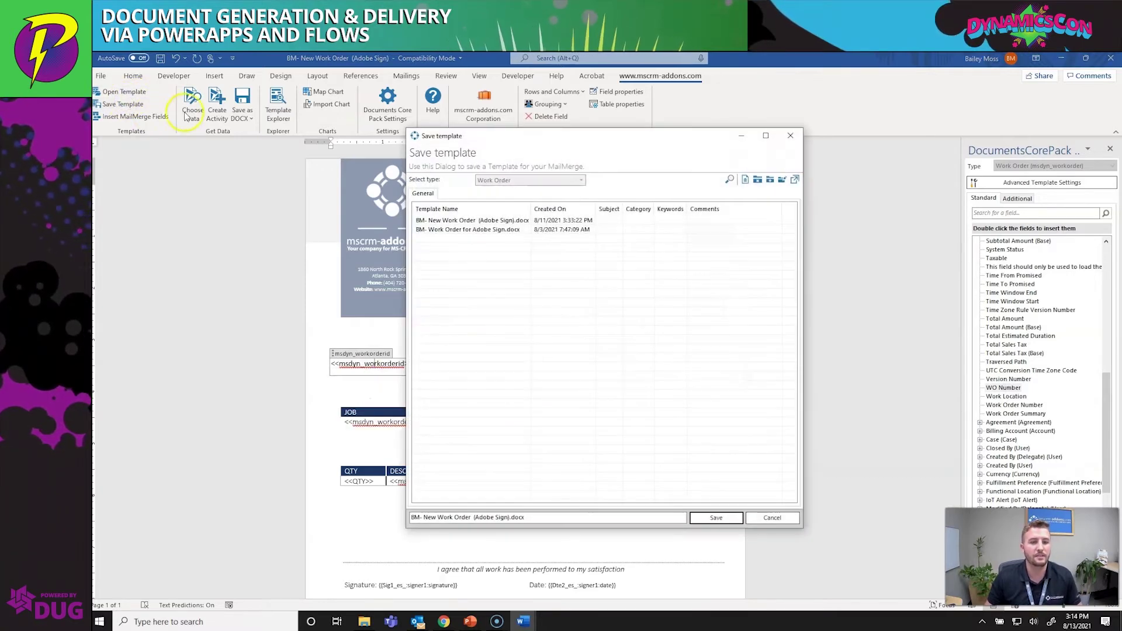
{"action": "left_click", "coordinate": [715, 518]}
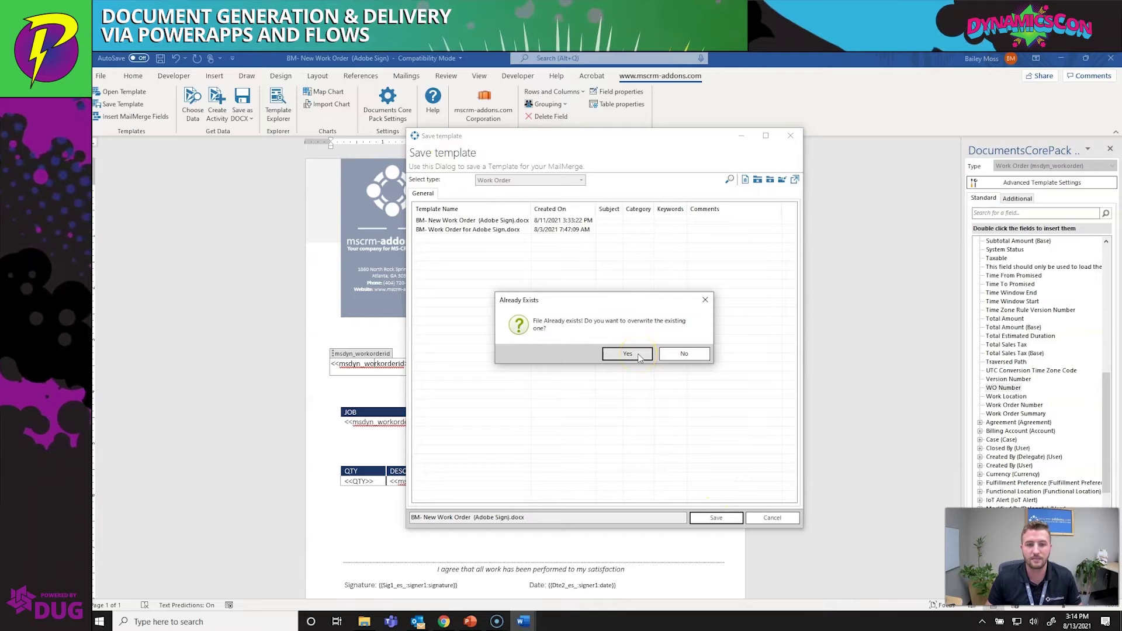
{"action": "left_click", "coordinate": [682, 353]}
{"action": "left_click", "coordinate": [708, 518]}
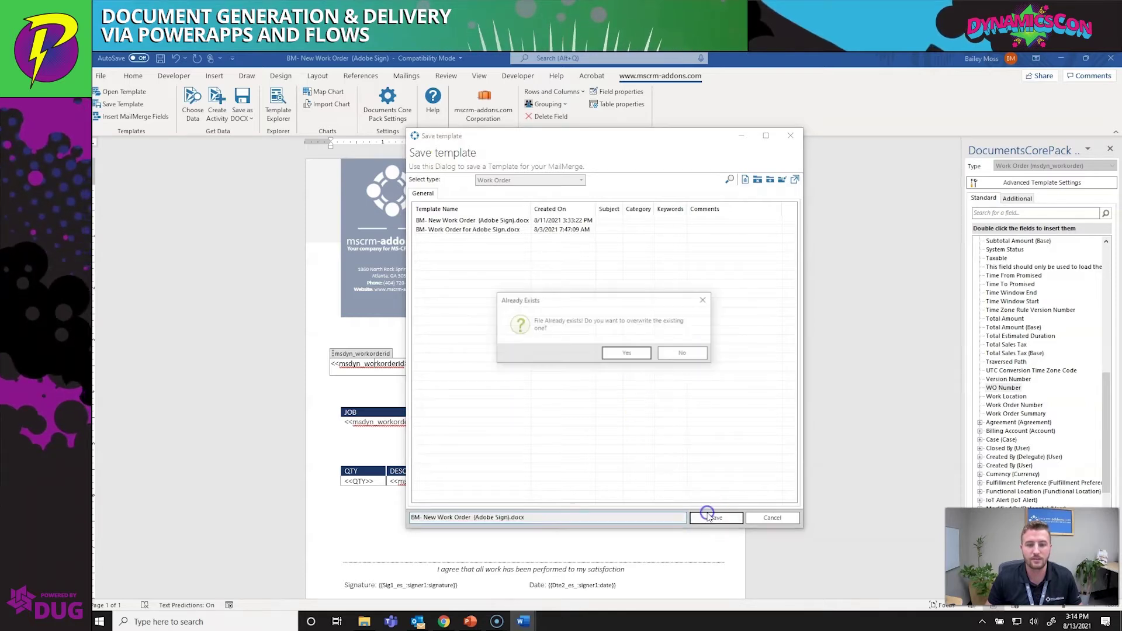
{"action": "left_click", "coordinate": [626, 353]}
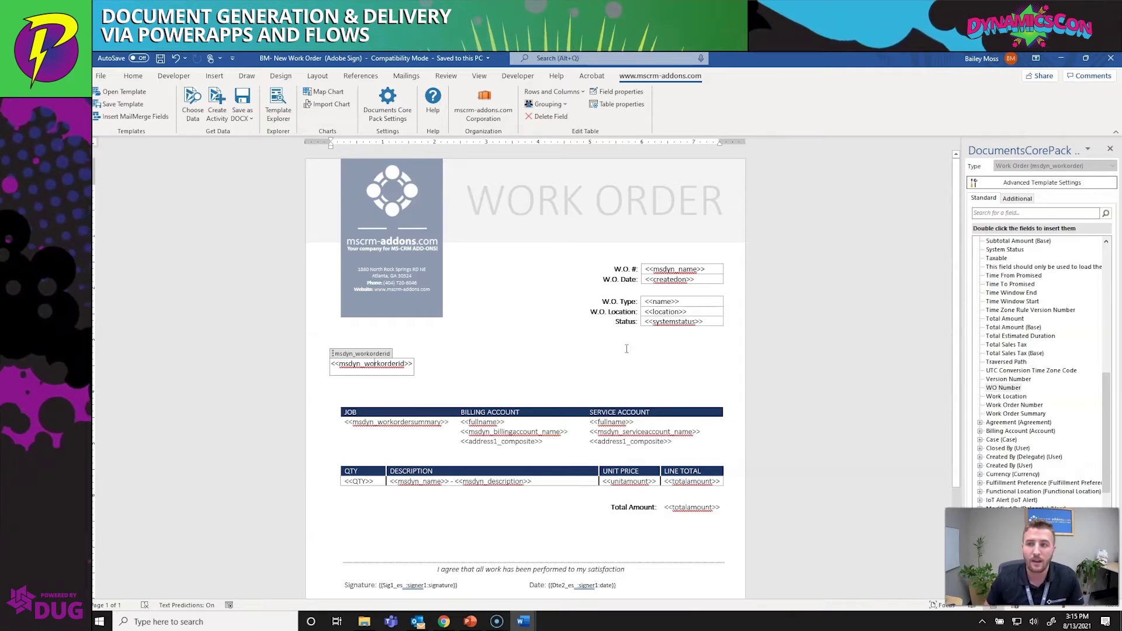
{"action": "left_click", "coordinate": [1061, 58]}
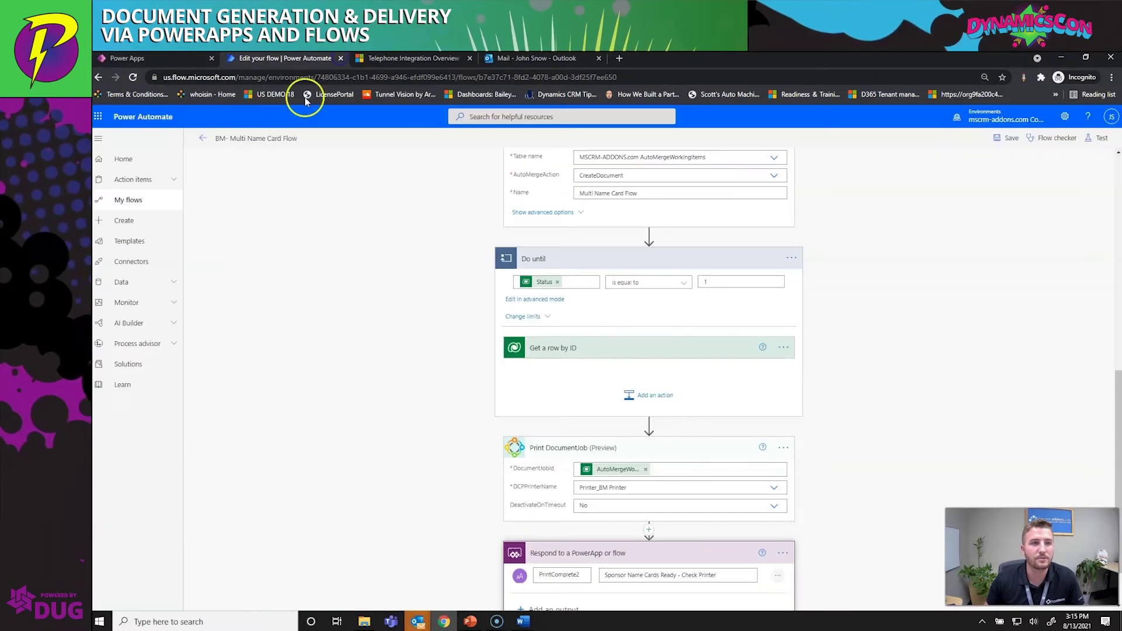
Launch the BM- Work Order (e-signature) app from Power Apps and display its existing work orders.
{"action": "left_click", "coordinate": [337, 58]}
{"action": "left_click", "coordinate": [141, 58]}
{"action": "left_click", "coordinate": [305, 282]}
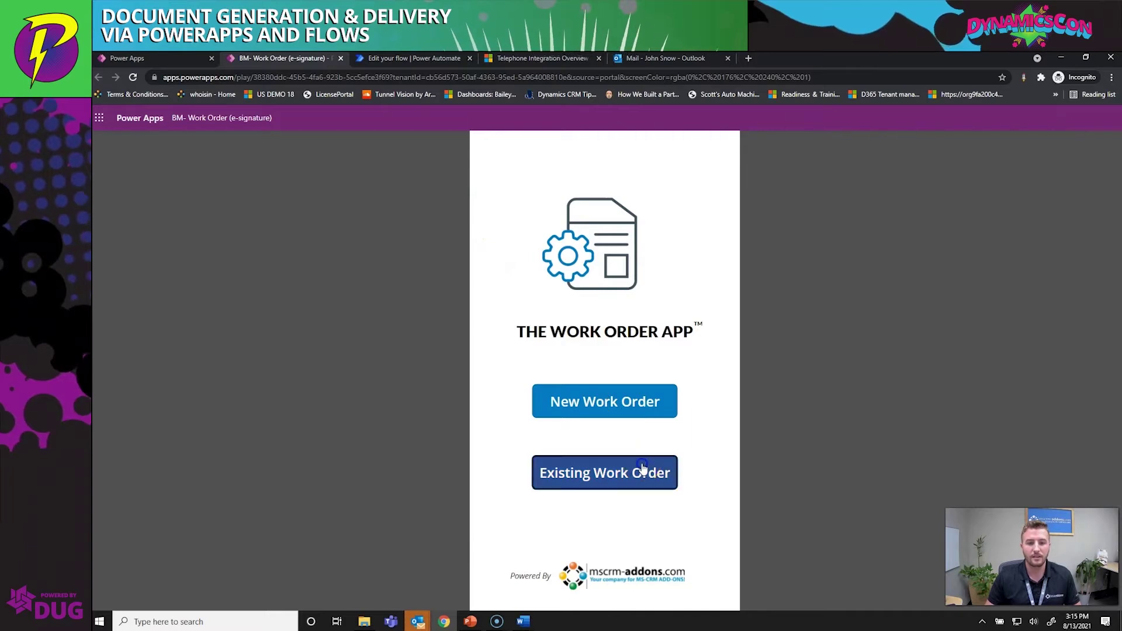
{"action": "left_click", "coordinate": [642, 465]}
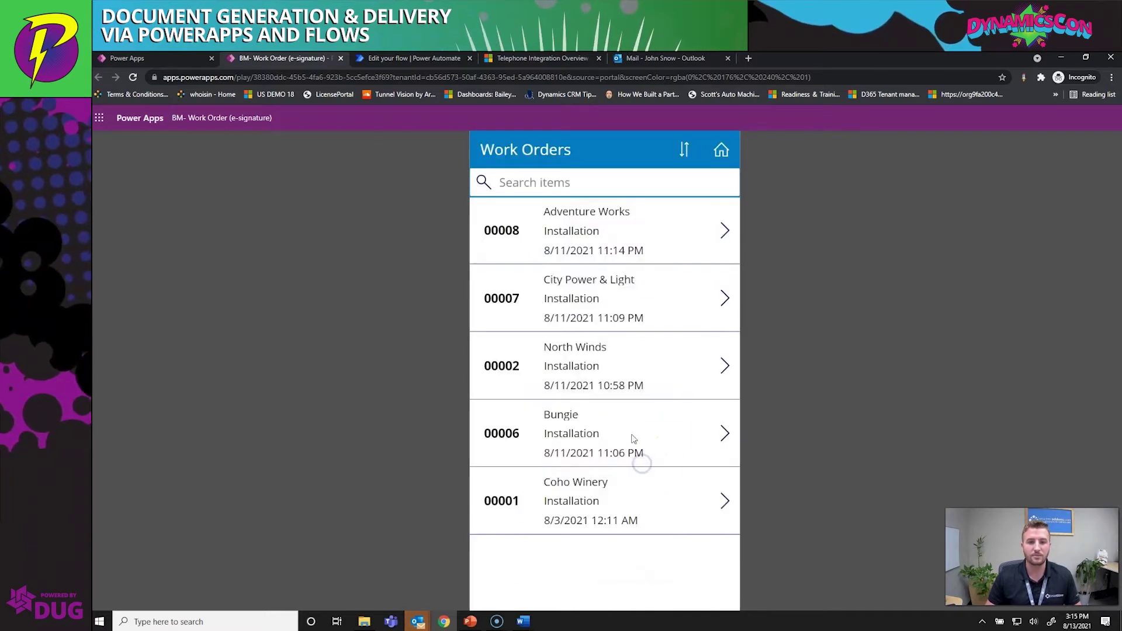
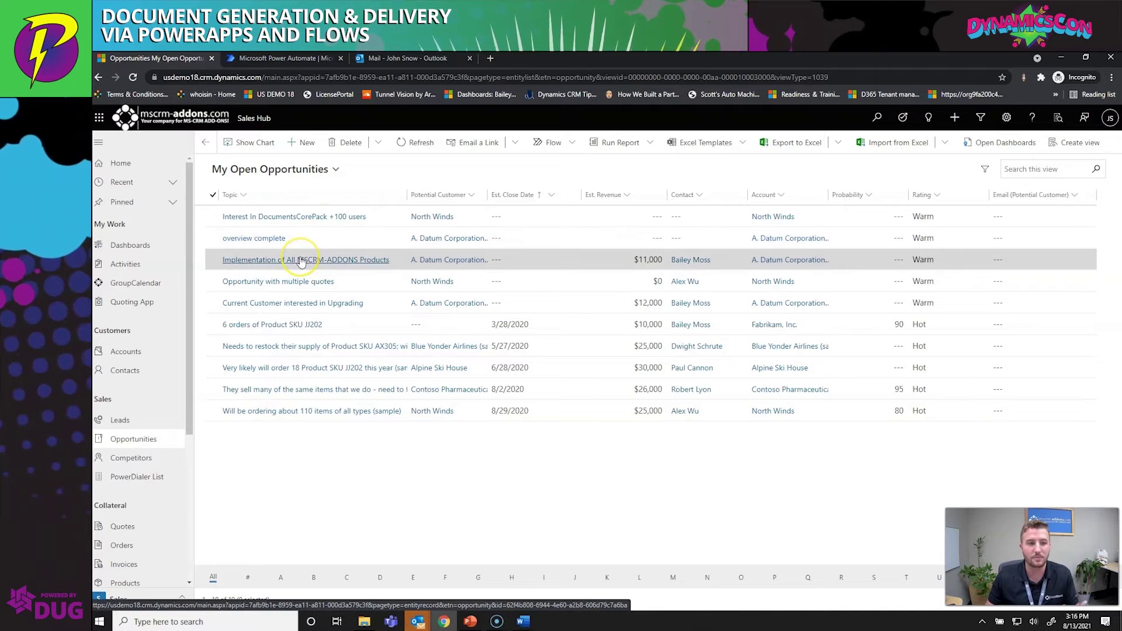
Start document creation for the Implementation of All MSCRM-ADDONS Products opportunity using the Proposal Package (Approval) process.
{"action": "left_click", "coordinate": [301, 260]}
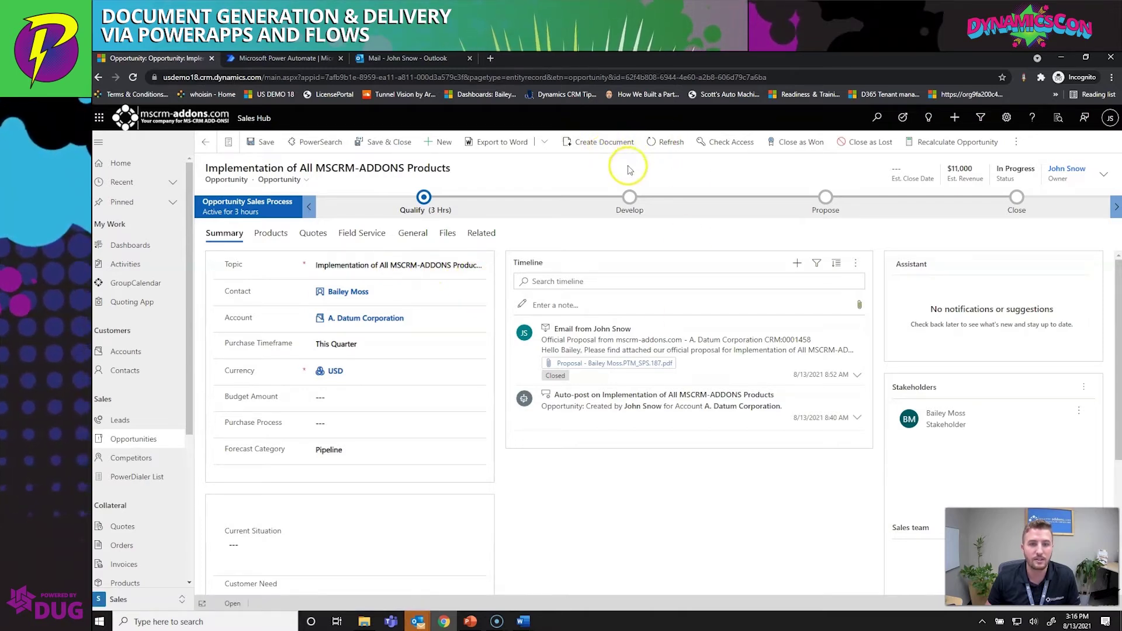
{"action": "left_click", "coordinate": [593, 146]}
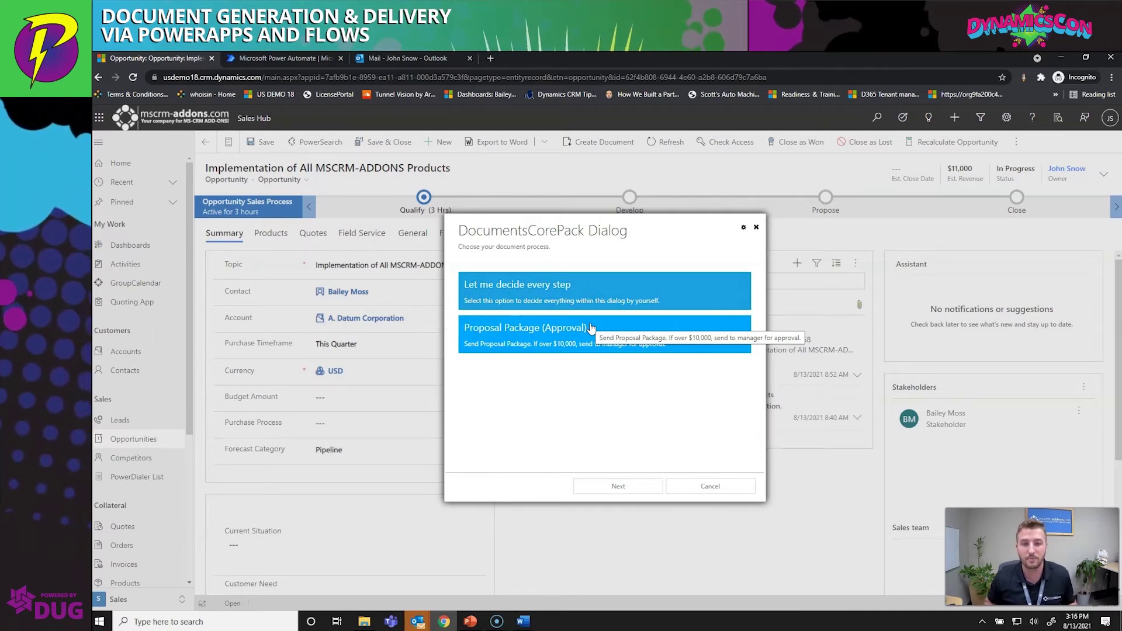
{"action": "left_click", "coordinate": [549, 335]}
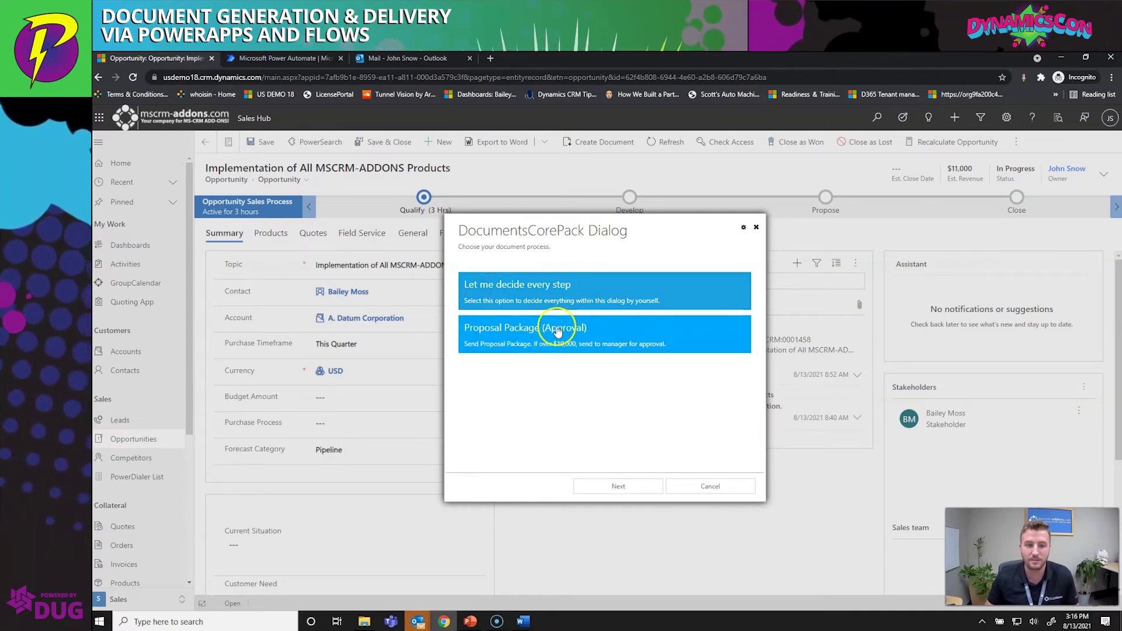
{"action": "left_click", "coordinate": [544, 338]}
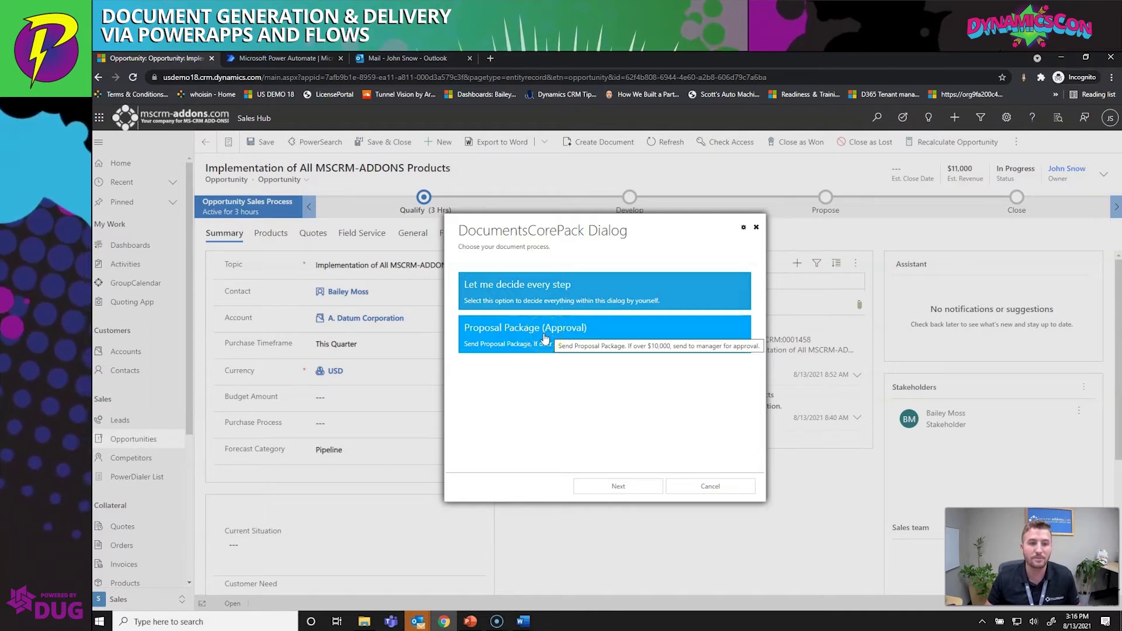
{"action": "left_click", "coordinate": [528, 351]}
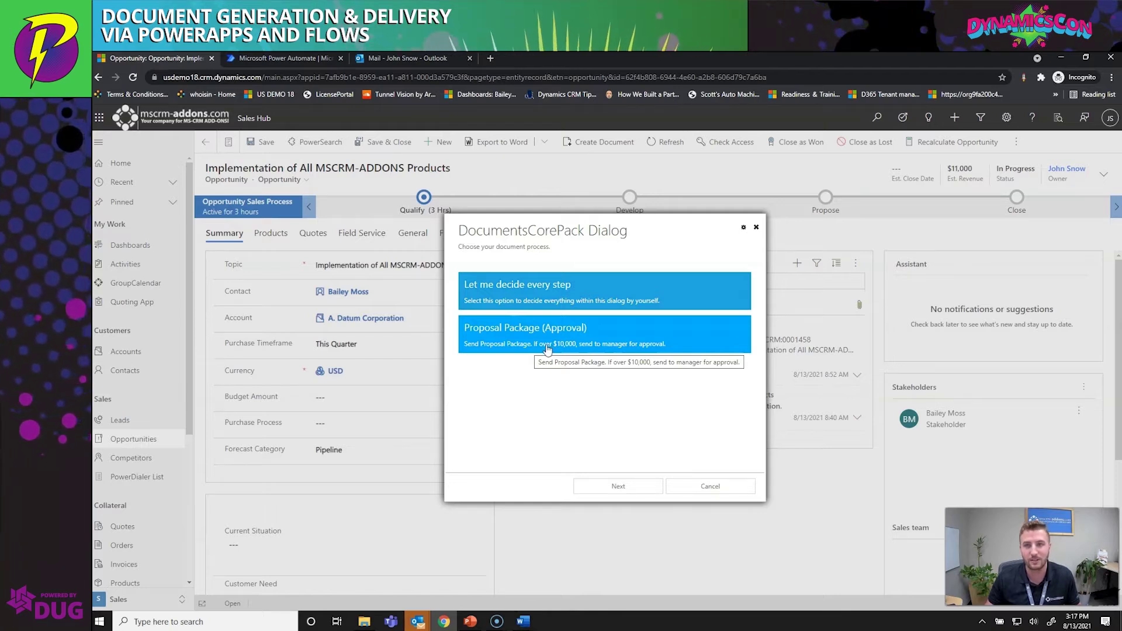
{"action": "left_click", "coordinate": [574, 335]}
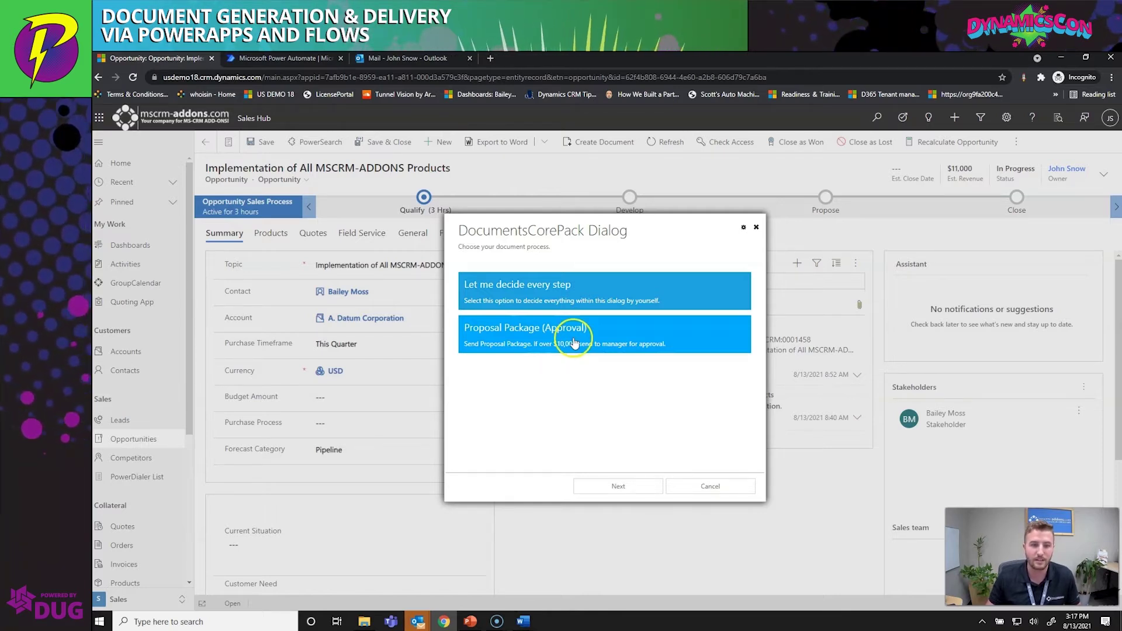
{"action": "left_click", "coordinate": [480, 312]}
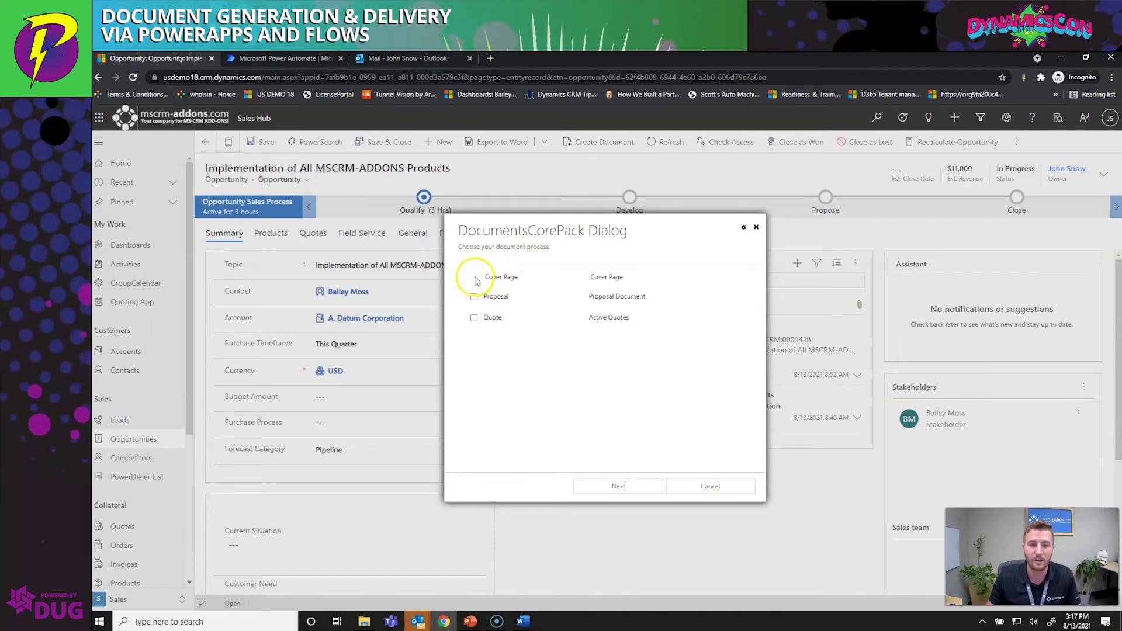
Include the Proposal and Quote along with the Cover Page in the document package and generate it.
{"action": "triple_click", "coordinate": [613, 276]}
{"action": "left_click", "coordinate": [618, 277]}
{"action": "triple_click", "coordinate": [626, 282]}
{"action": "left_click", "coordinate": [621, 281]}
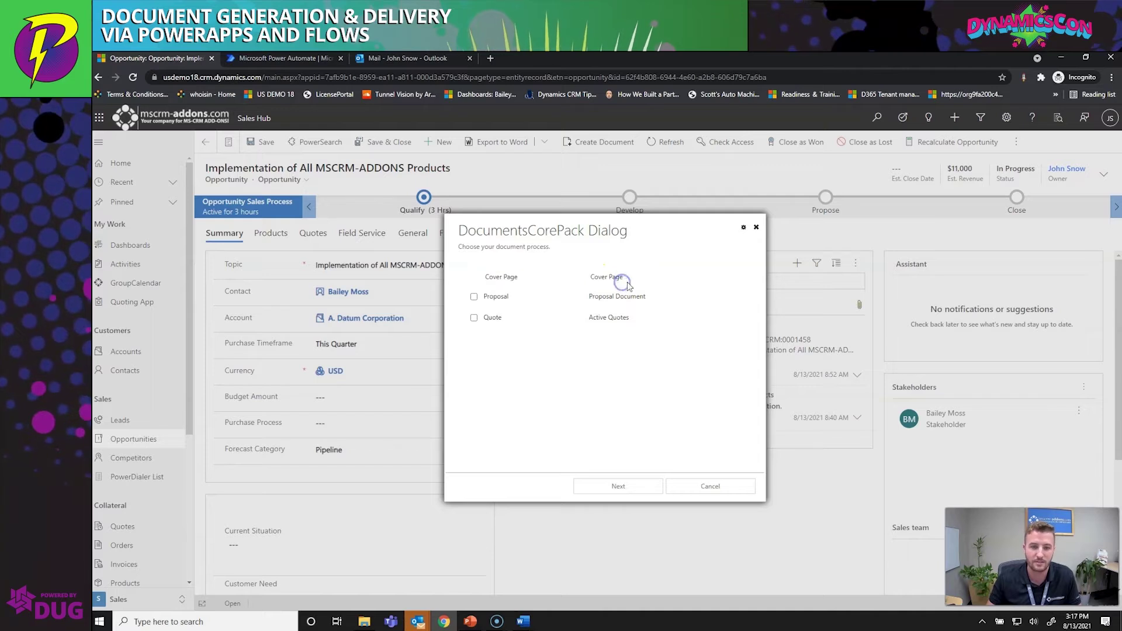
{"action": "left_click", "coordinate": [474, 296]}
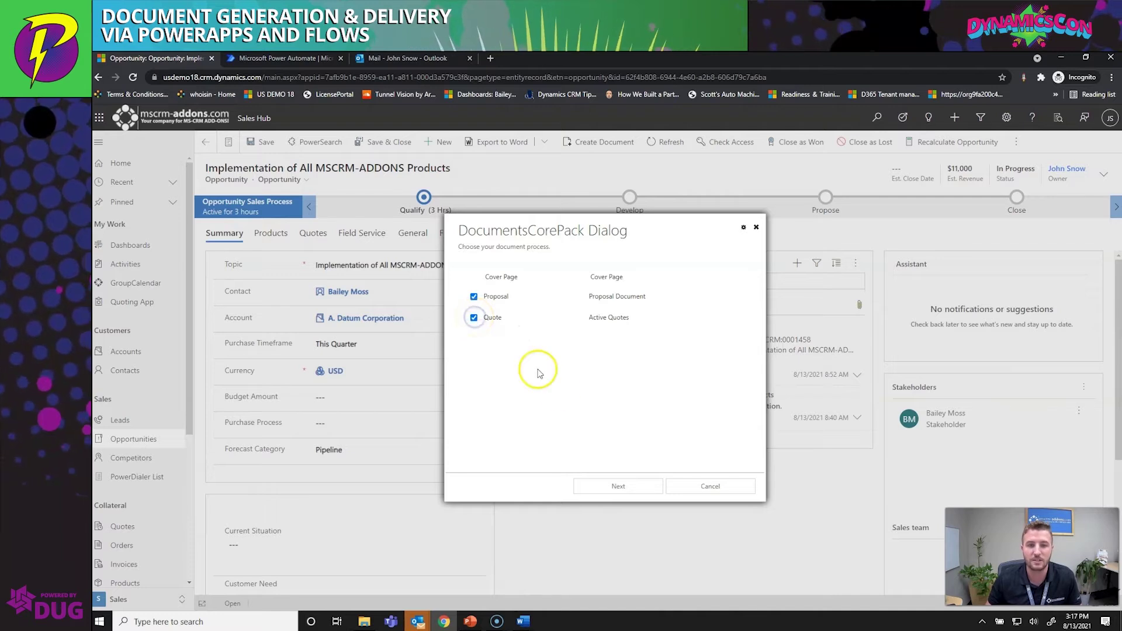
{"action": "left_click", "coordinate": [615, 481]}
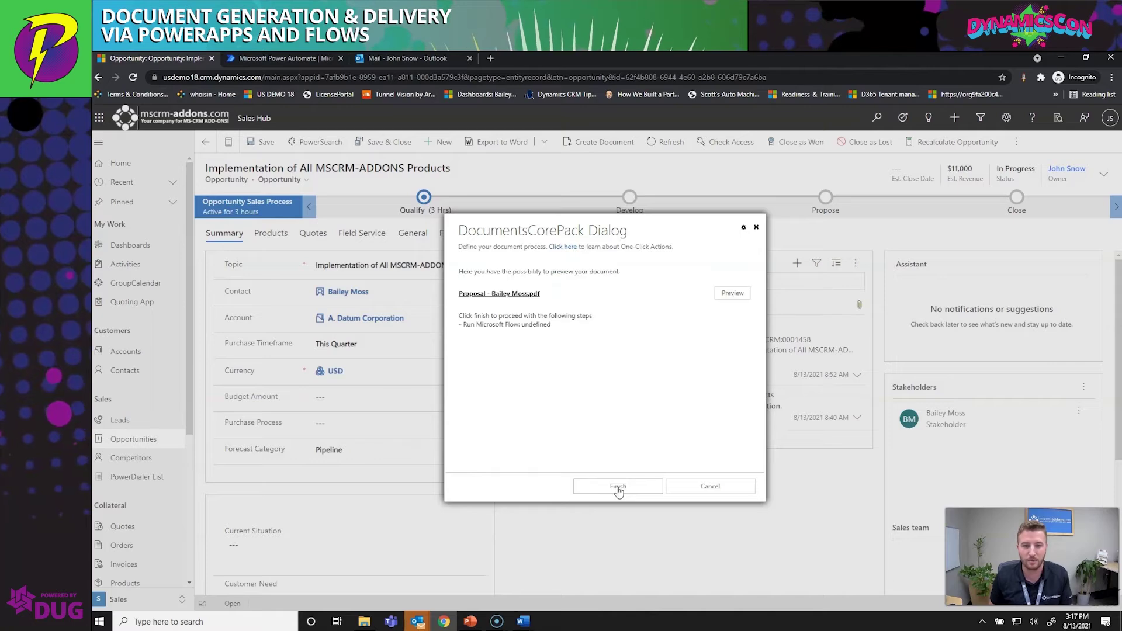
Preview the generated proposal PDF, reviewing the cover page, proposal text and quote product table, and close the preview.
{"action": "left_click", "coordinate": [732, 294]}
{"action": "scroll", "coordinate": [710, 307], "scroll_direction": "down", "scroll_amount": 7}
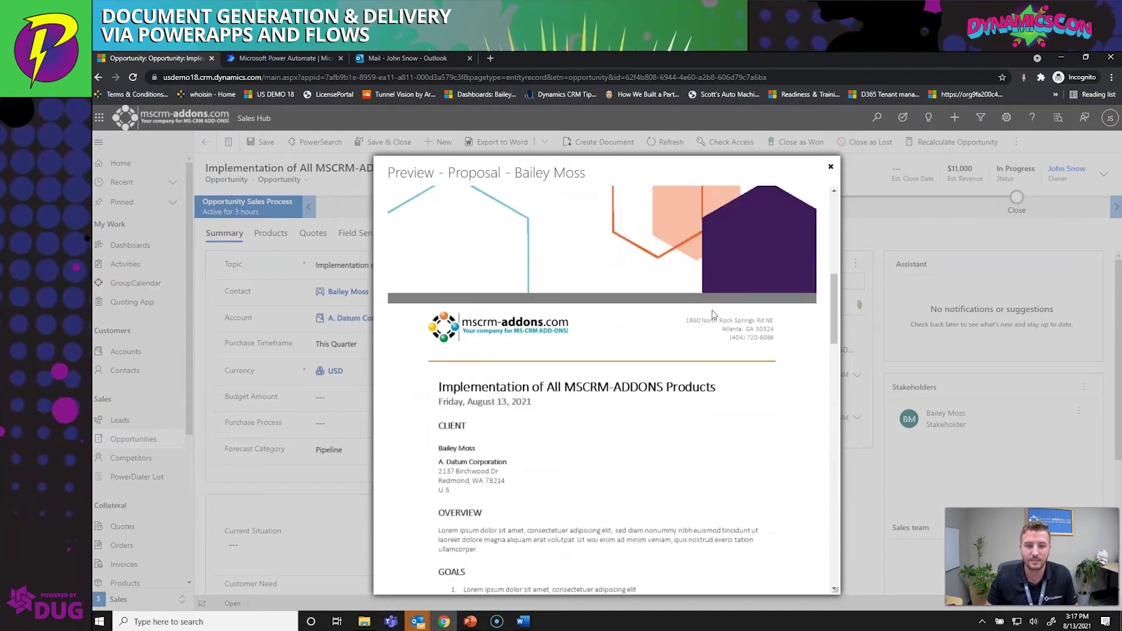
{"action": "scroll", "coordinate": [712, 313], "scroll_direction": "down", "scroll_amount": 2}
{"action": "scroll", "coordinate": [752, 313], "scroll_direction": "up", "scroll_amount": 9}
{"action": "scroll", "coordinate": [646, 322], "scroll_direction": "down", "scroll_amount": 8}
{"action": "scroll", "coordinate": [646, 324], "scroll_direction": "down", "scroll_amount": 5}
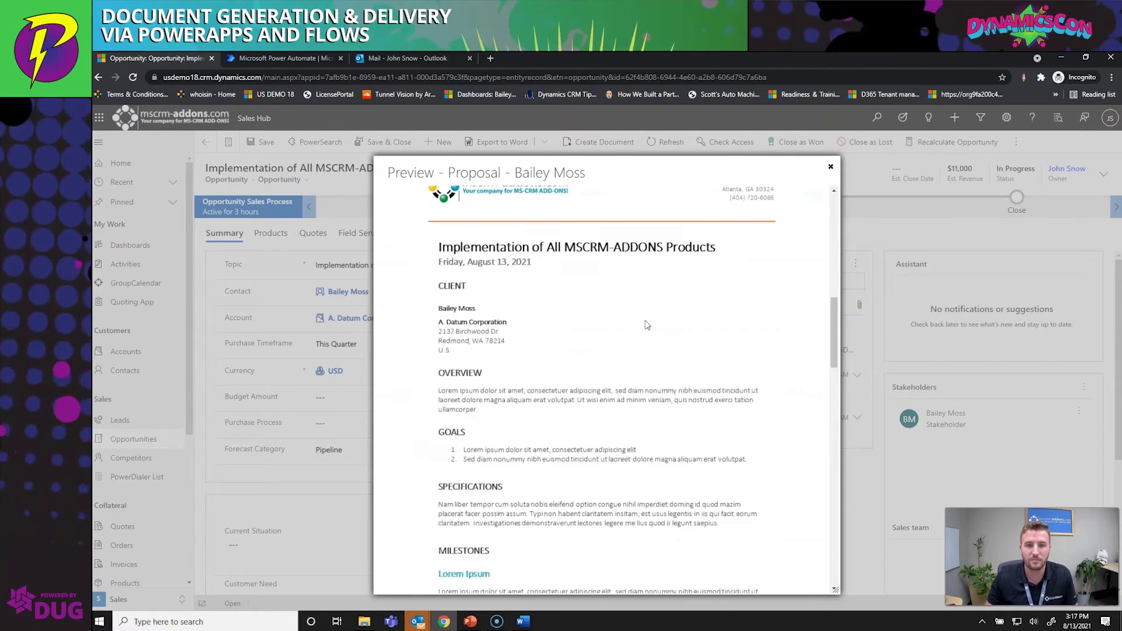
{"action": "scroll", "coordinate": [646, 325], "scroll_direction": "up", "scroll_amount": 4}
{"action": "scroll", "coordinate": [646, 324], "scroll_direction": "down", "scroll_amount": 2}
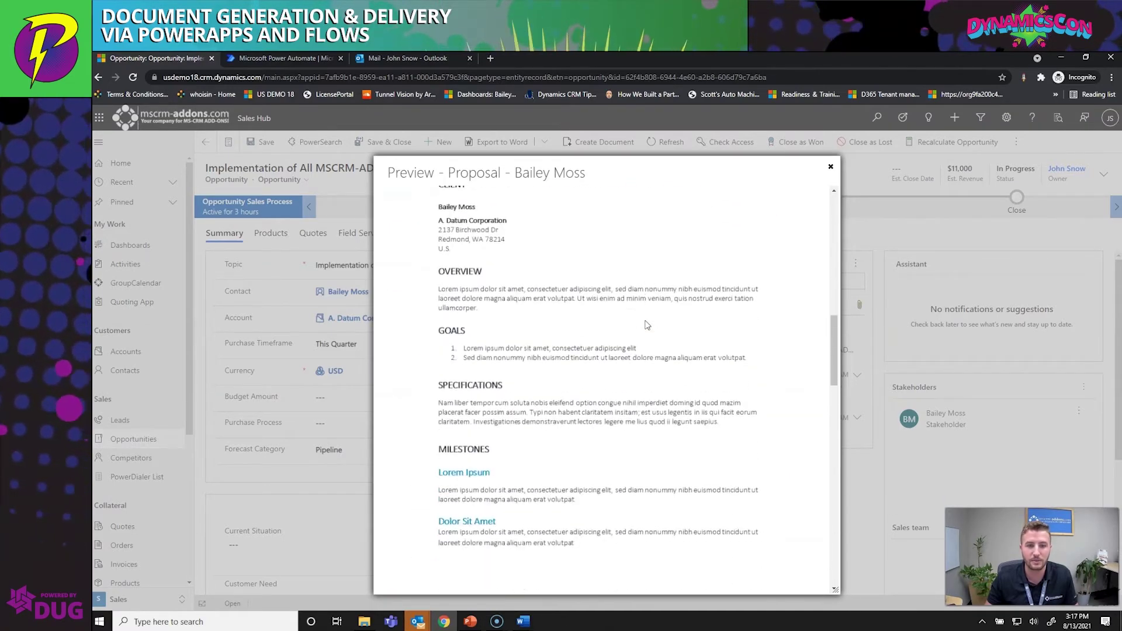
{"action": "scroll", "coordinate": [617, 327], "scroll_direction": "down", "scroll_amount": 6}
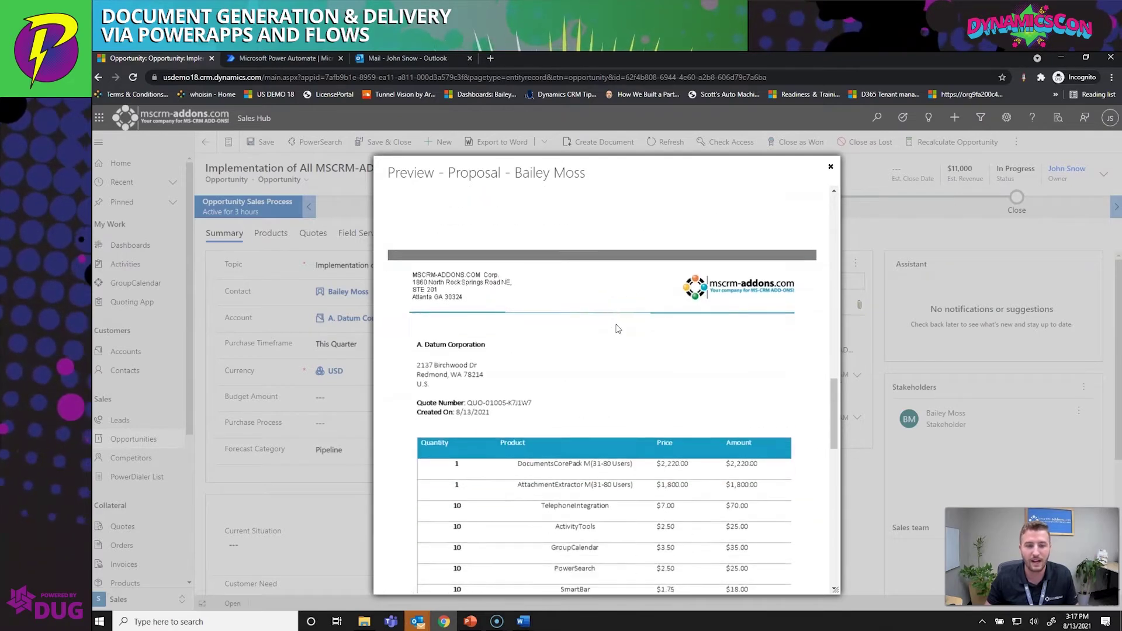
{"action": "scroll", "coordinate": [616, 329], "scroll_direction": "down", "scroll_amount": 2}
{"action": "scroll", "coordinate": [617, 329], "scroll_direction": "down", "scroll_amount": 2}
{"action": "scroll", "coordinate": [501, 281], "scroll_direction": "up", "scroll_amount": 1}
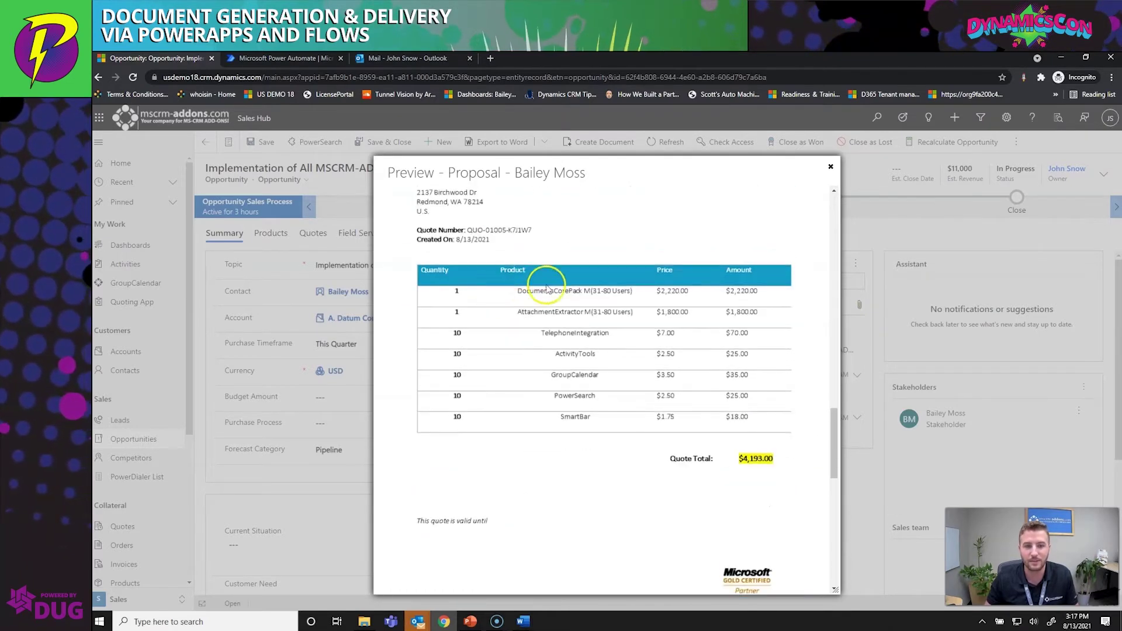
{"action": "scroll", "coordinate": [658, 402], "scroll_direction": "down", "scroll_amount": 1}
{"action": "scroll", "coordinate": [718, 407], "scroll_direction": "up", "scroll_amount": 4}
{"action": "left_click", "coordinate": [830, 164]}
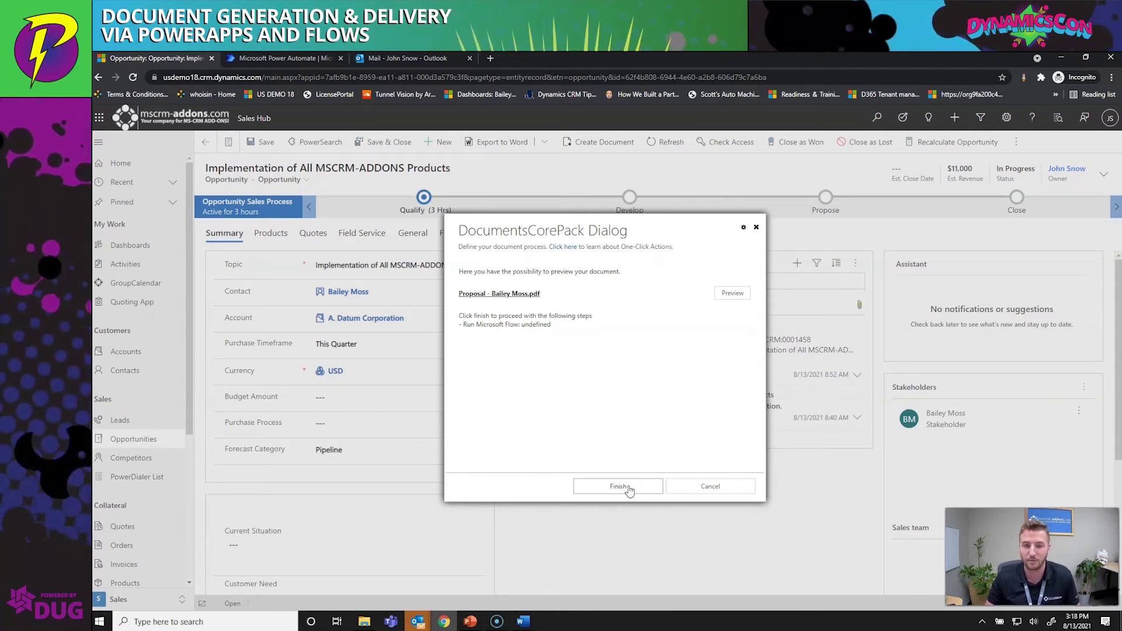
Finish the DocumentsCorePack process so the Microsoft Flow runs for the proposal package.
{"action": "left_click", "coordinate": [628, 491]}
{"action": "left_click", "coordinate": [626, 493]}
{"action": "left_click", "coordinate": [611, 491]}
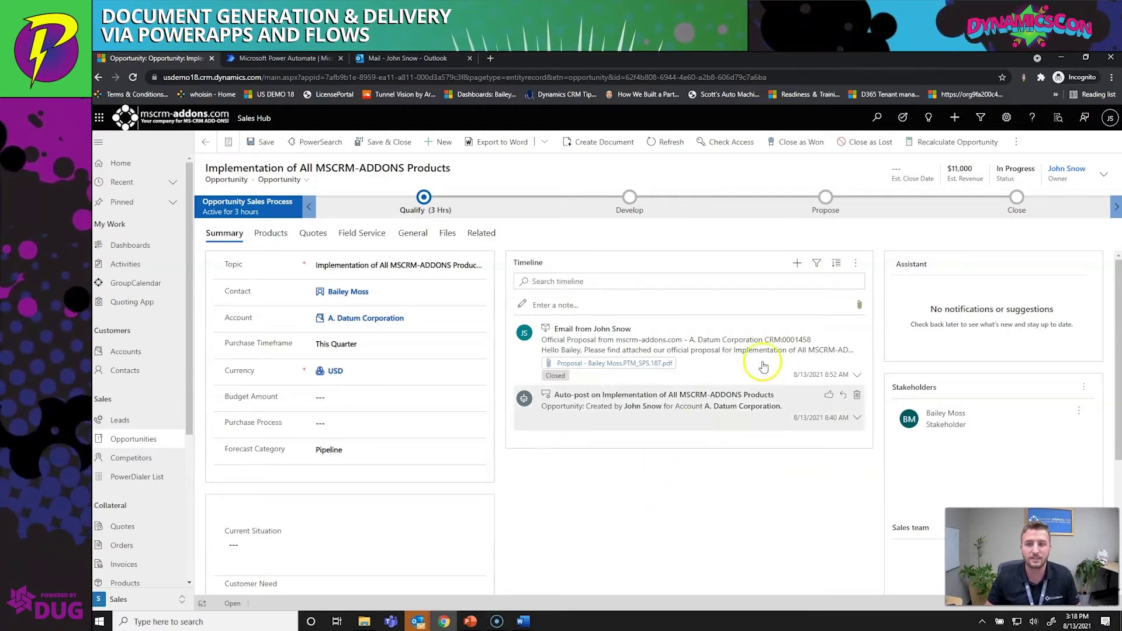
Switch to Power Automate and open the latest run of BM- Approval Flow (HTTP) from its run history.
{"action": "left_click", "coordinate": [286, 61]}
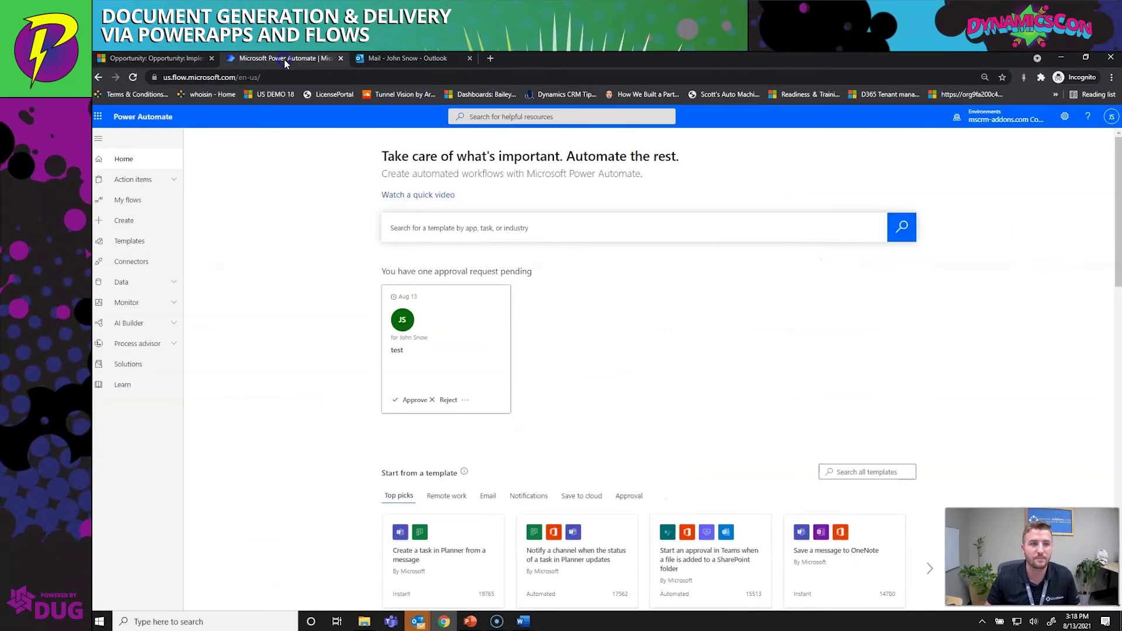
{"action": "left_click", "coordinate": [147, 199]}
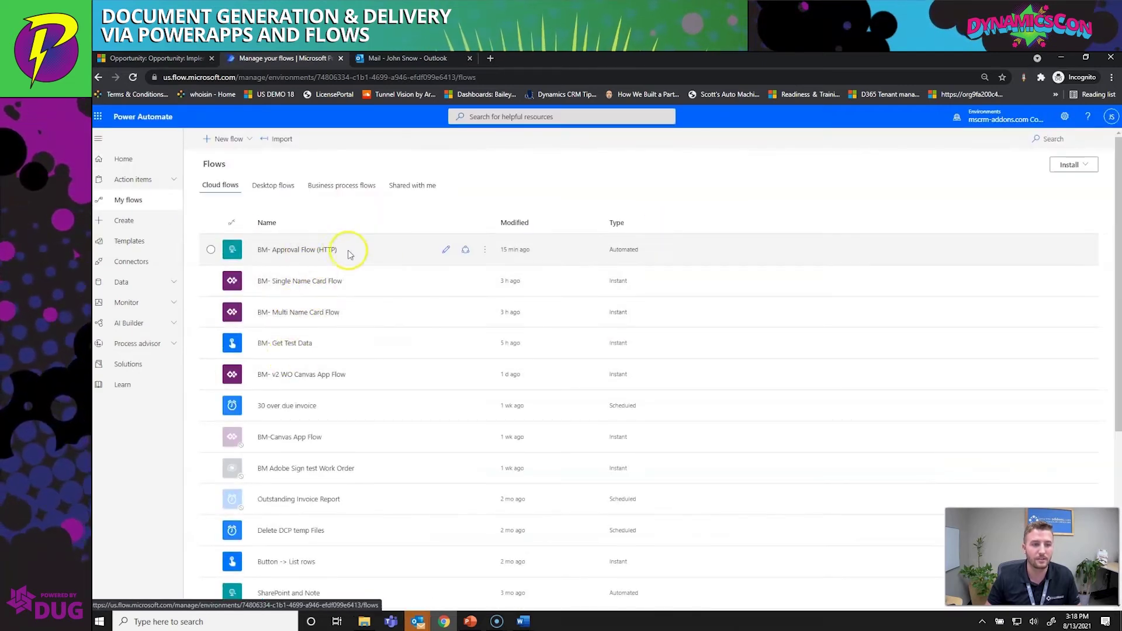
{"action": "left_click", "coordinate": [444, 250]}
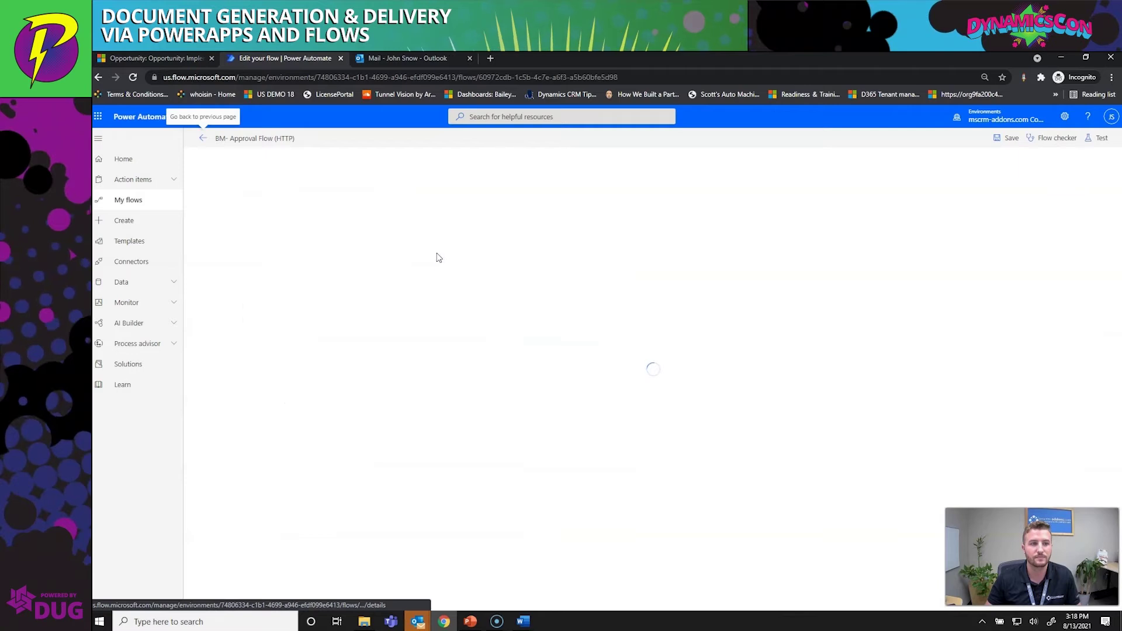
{"action": "left_click", "coordinate": [203, 138]}
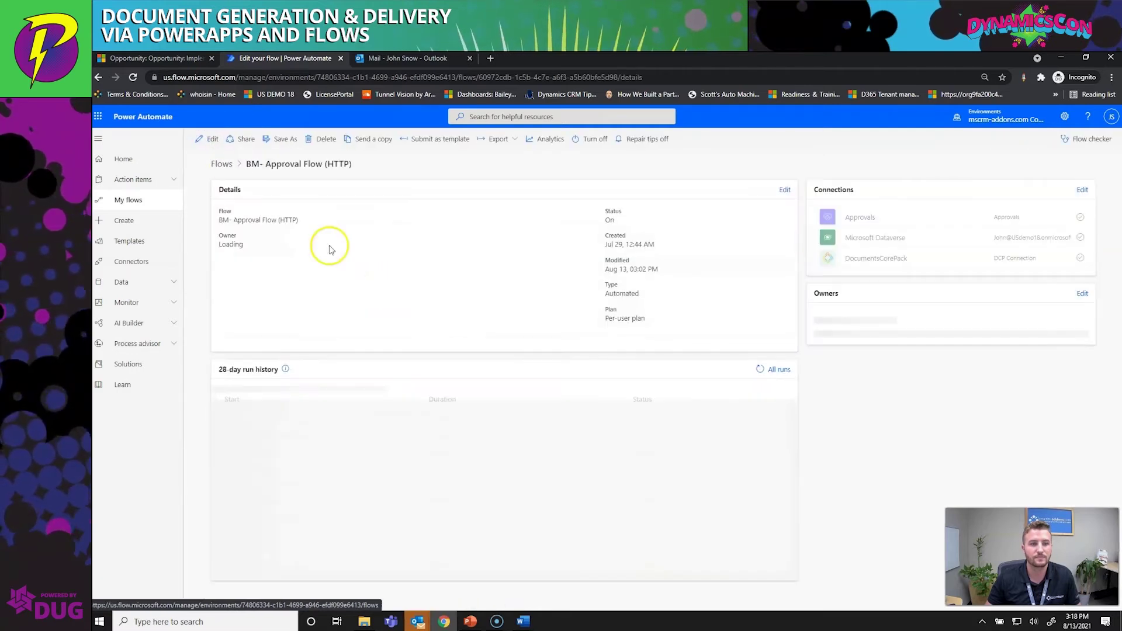
{"action": "left_click", "coordinate": [283, 423]}
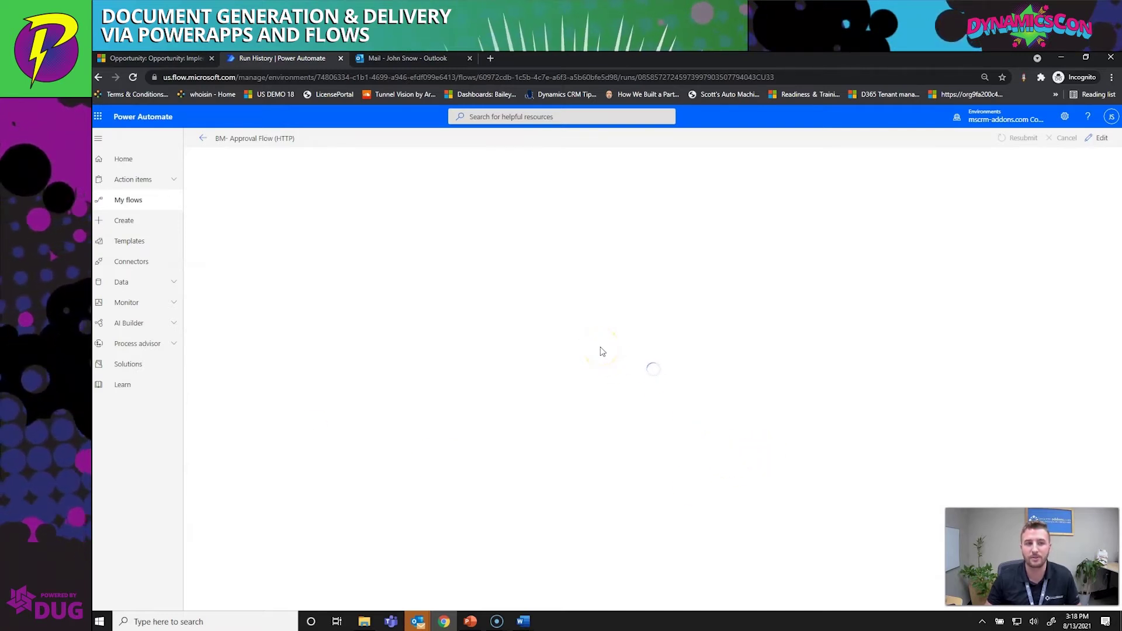
{"action": "left_click", "coordinate": [714, 375]}
{"action": "left_click", "coordinate": [648, 386]}
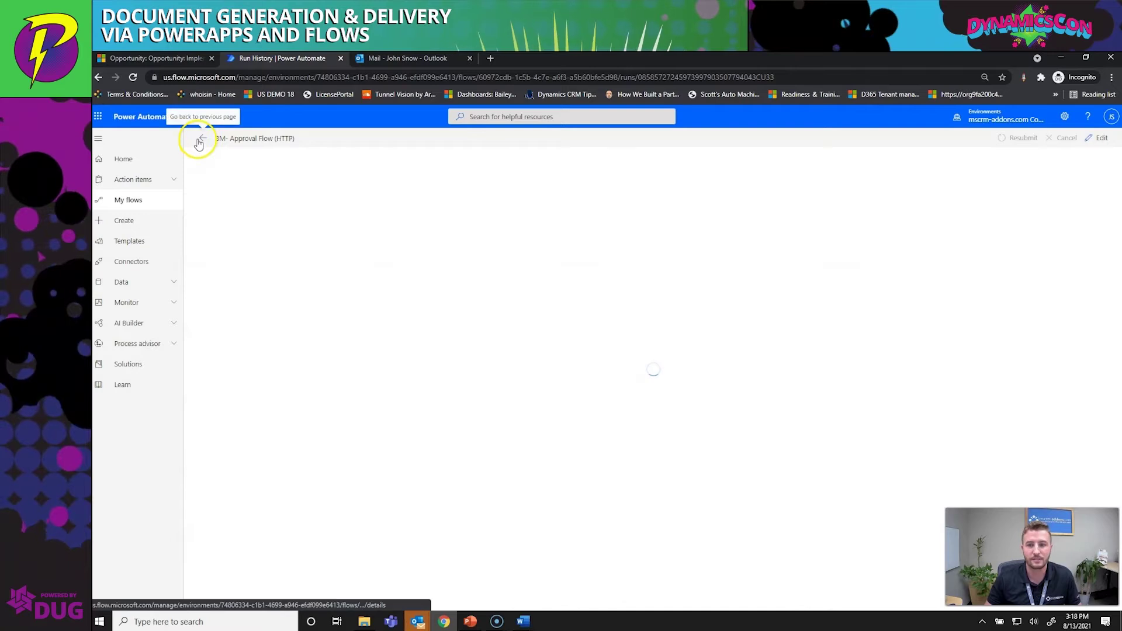
{"action": "left_click", "coordinate": [199, 139]}
{"action": "left_click", "coordinate": [305, 421]}
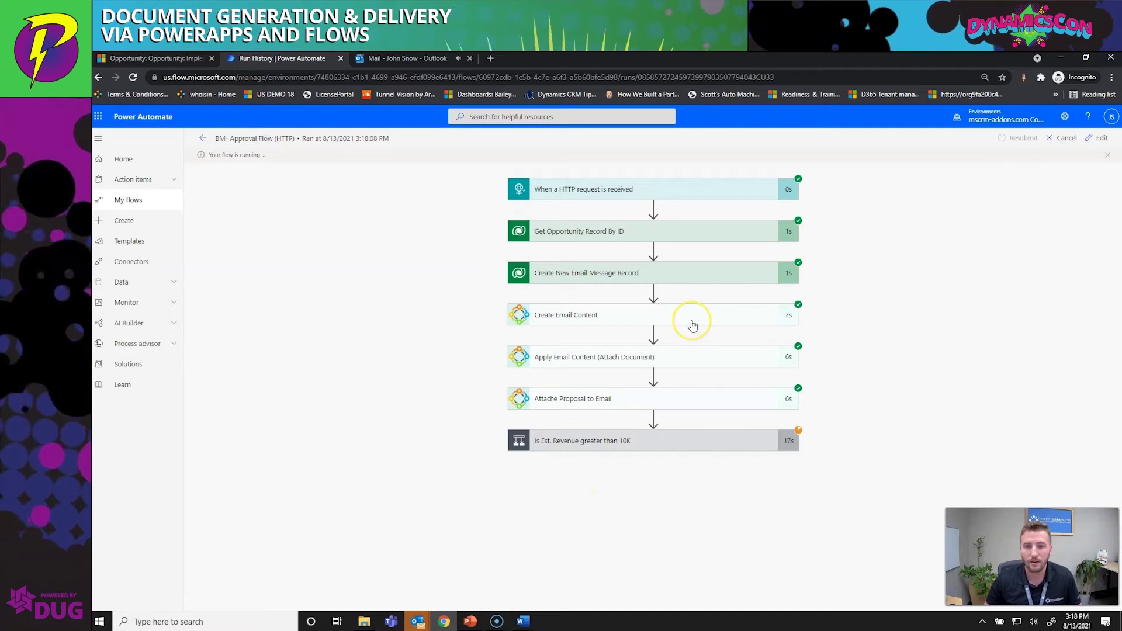
Examine the run's HTTP trigger, Create Email Content, Attache Proposal to Email and Est. Revenue condition, including the approval action in its yes branch.
{"action": "left_click", "coordinate": [570, 198]}
{"action": "left_click", "coordinate": [572, 194]}
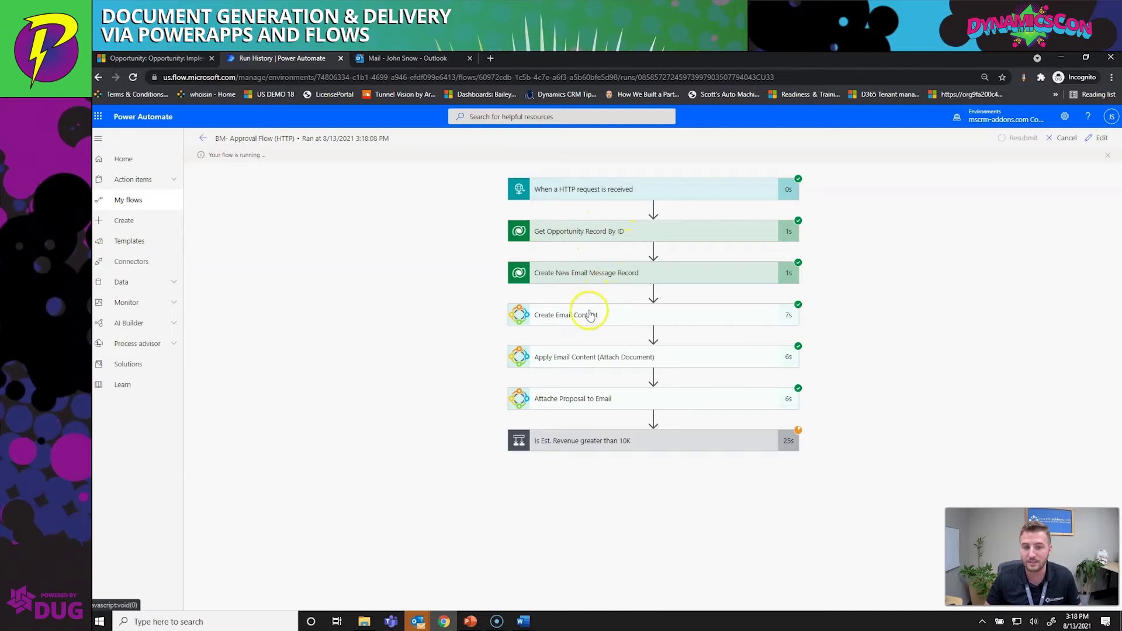
{"action": "left_click", "coordinate": [543, 316]}
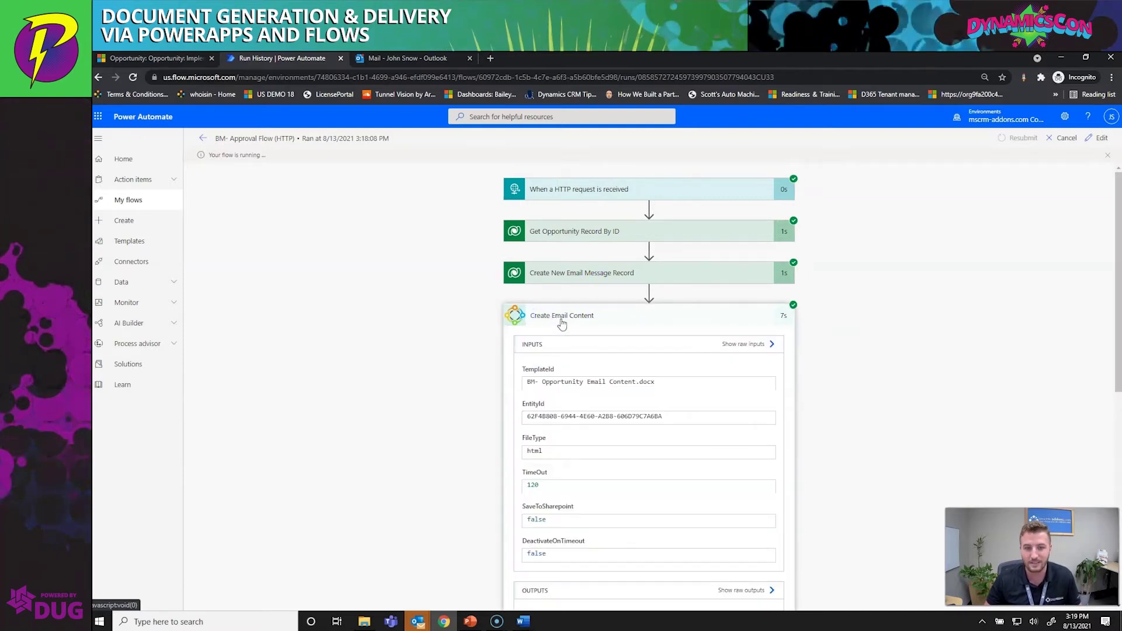
{"action": "left_click", "coordinate": [561, 321]}
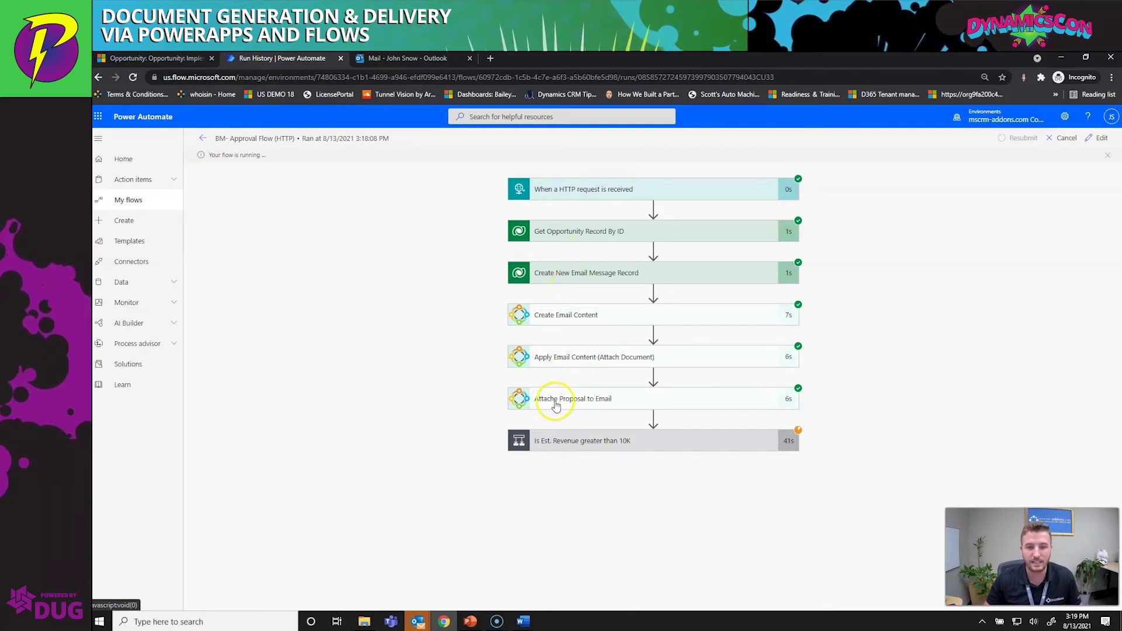
{"action": "left_click", "coordinate": [599, 401]}
{"action": "left_click", "coordinate": [599, 401]}
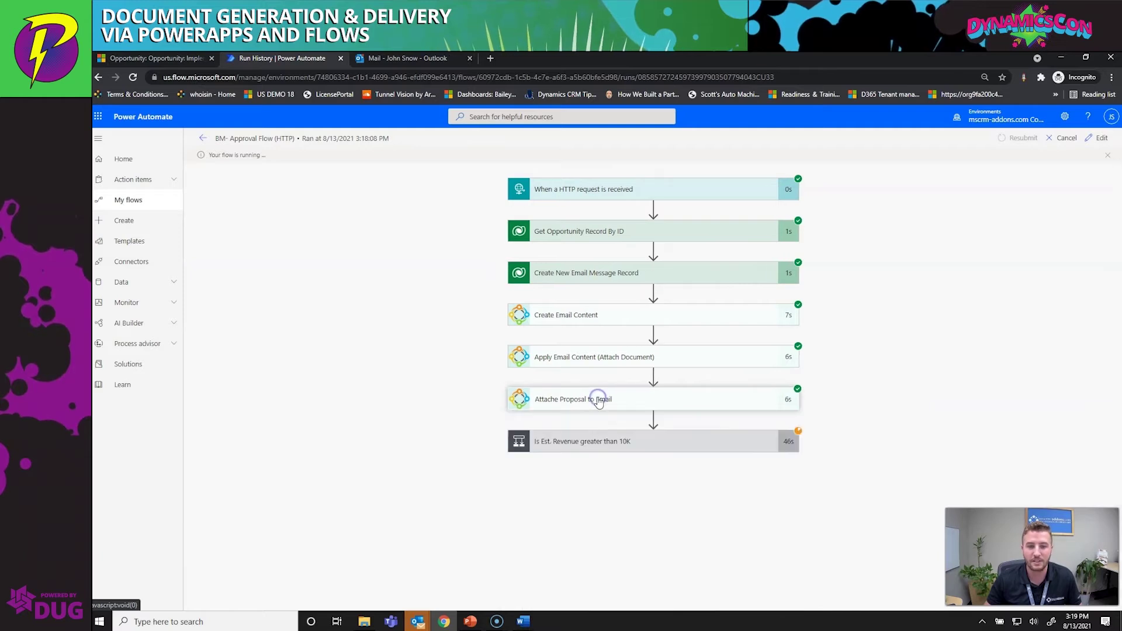
{"action": "left_click", "coordinate": [596, 442]}
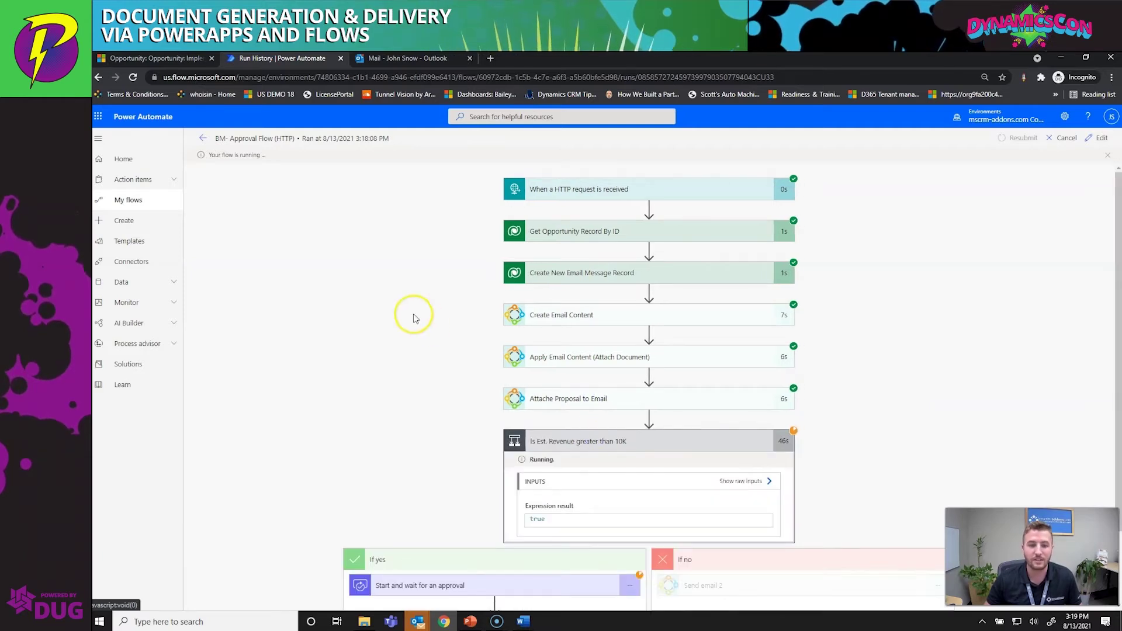
{"action": "scroll", "coordinate": [414, 318], "scroll_direction": "down", "scroll_amount": 2}
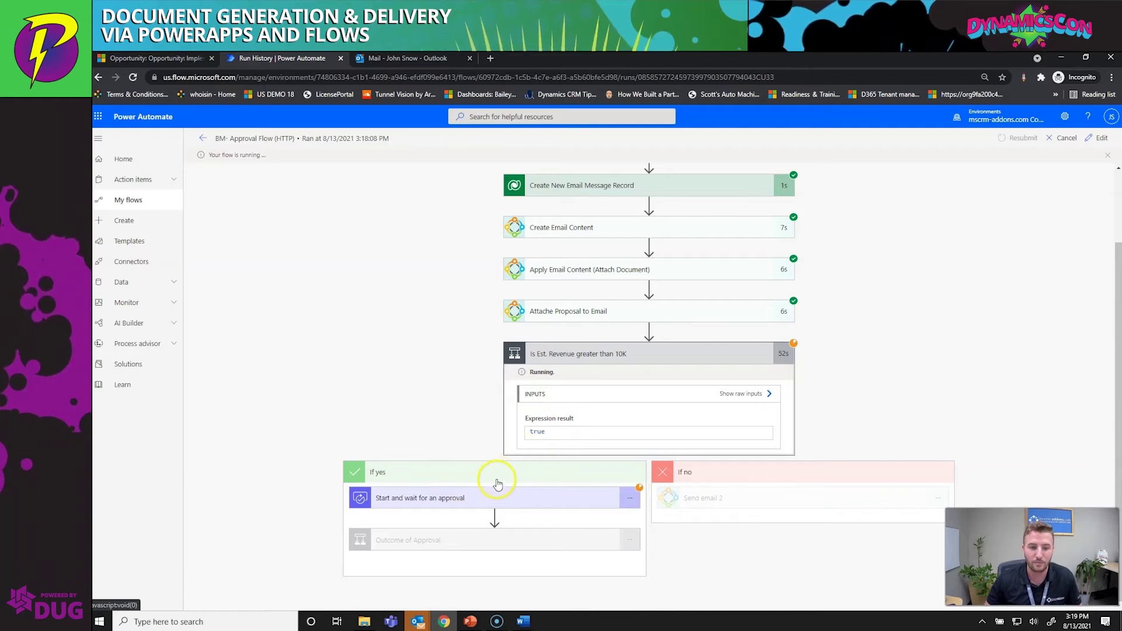
{"action": "left_click", "coordinate": [490, 496]}
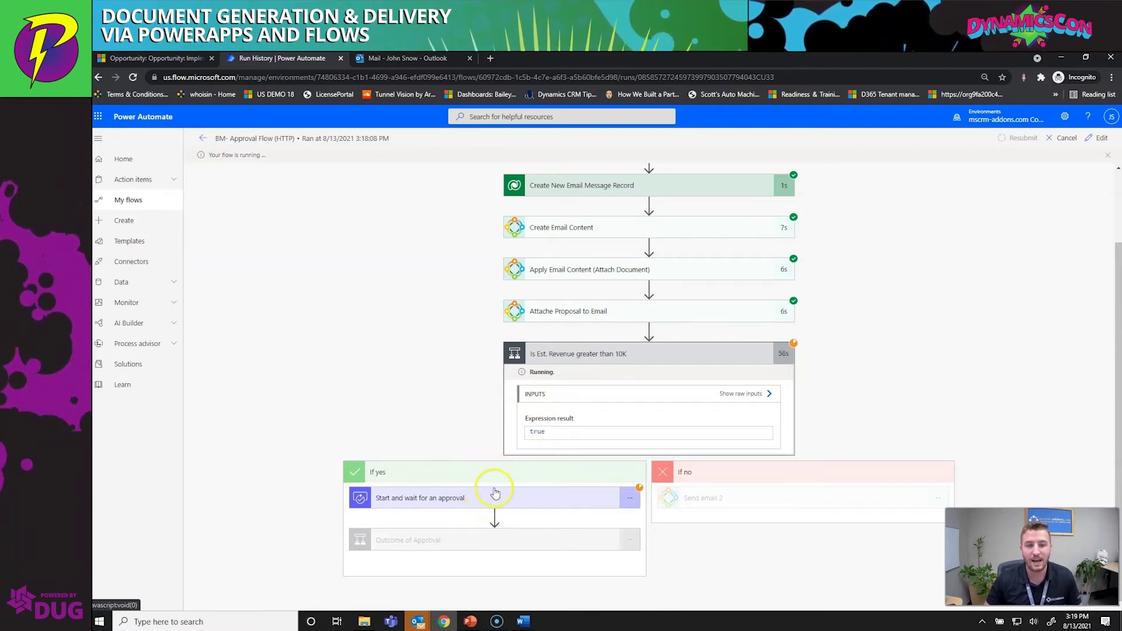
Switch to Outlook on the web, open the PROPOSAL APPROVAL NEEDED email and preview its attached proposal PDF through to the quote page.
{"action": "left_click", "coordinate": [407, 58]}
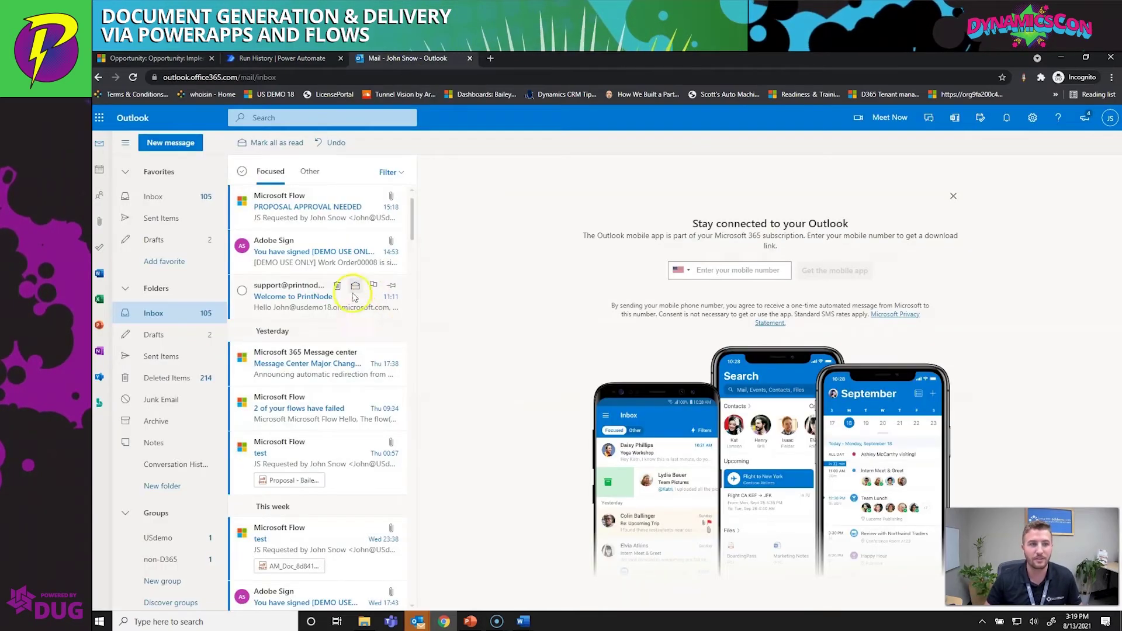
{"action": "left_click", "coordinate": [304, 215]}
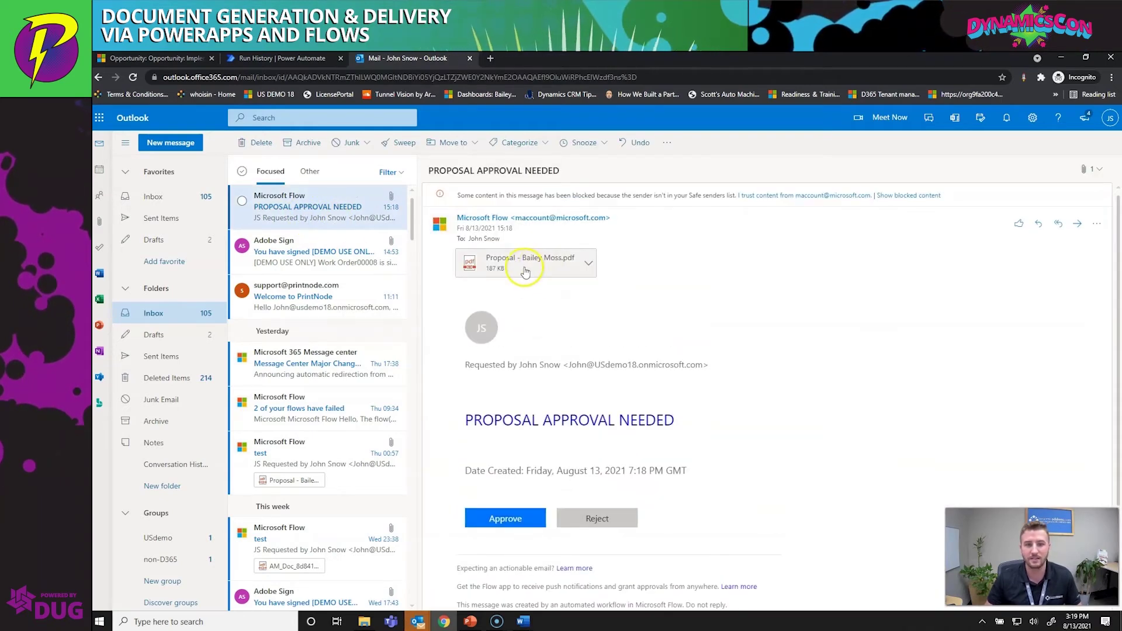
{"action": "left_click", "coordinate": [524, 269]}
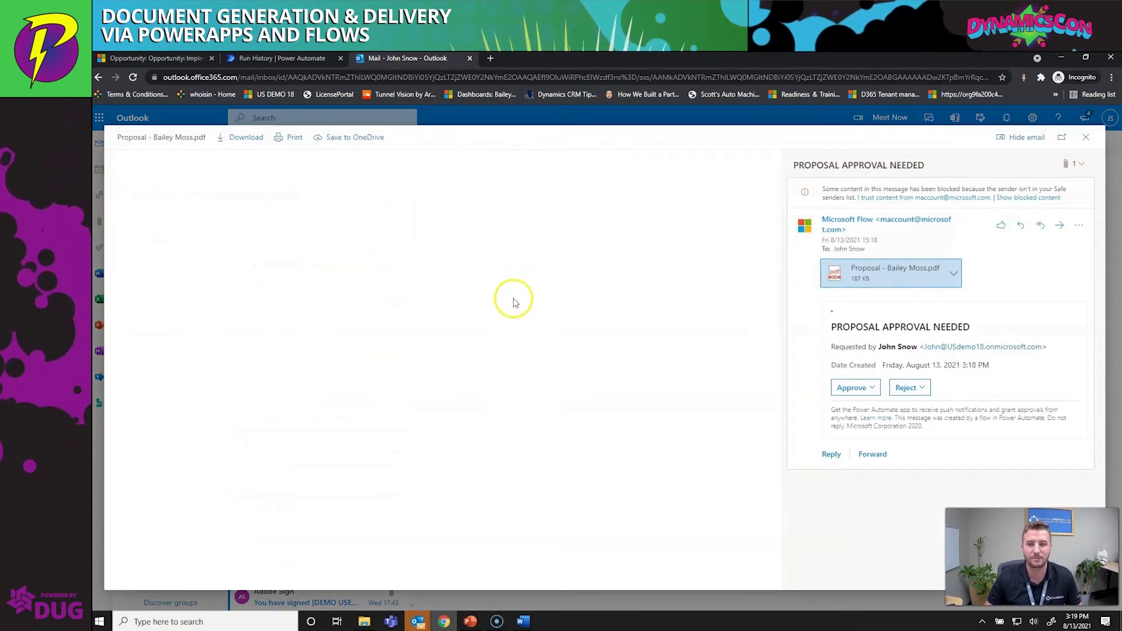
{"action": "scroll", "coordinate": [491, 338], "scroll_direction": "down", "scroll_amount": 15}
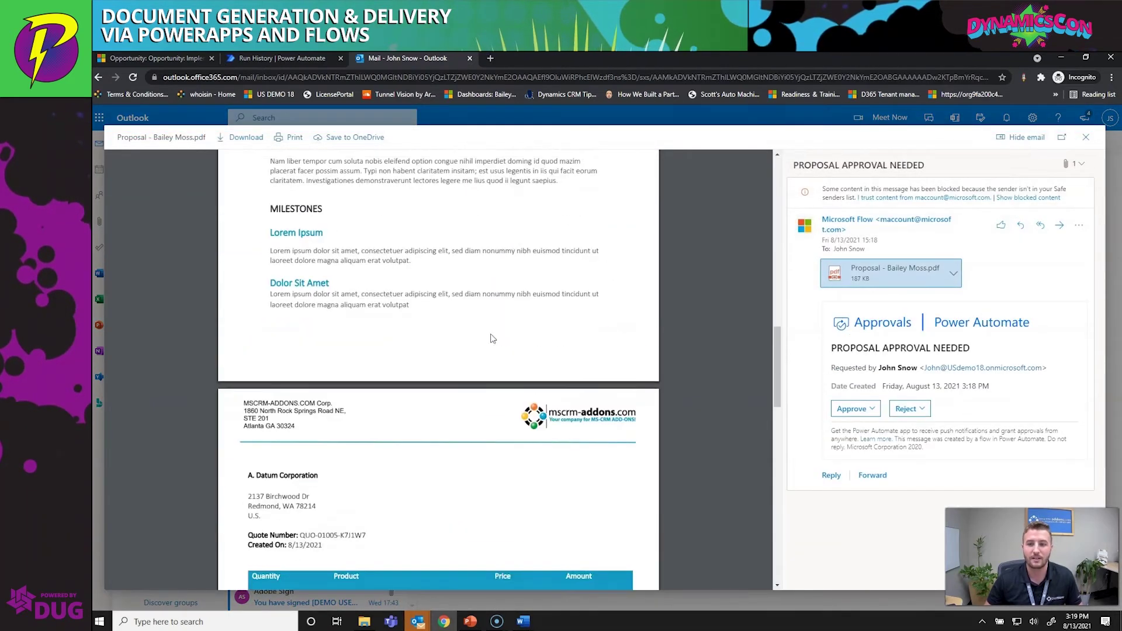
{"action": "scroll", "coordinate": [491, 338], "scroll_direction": "up", "scroll_amount": 12}
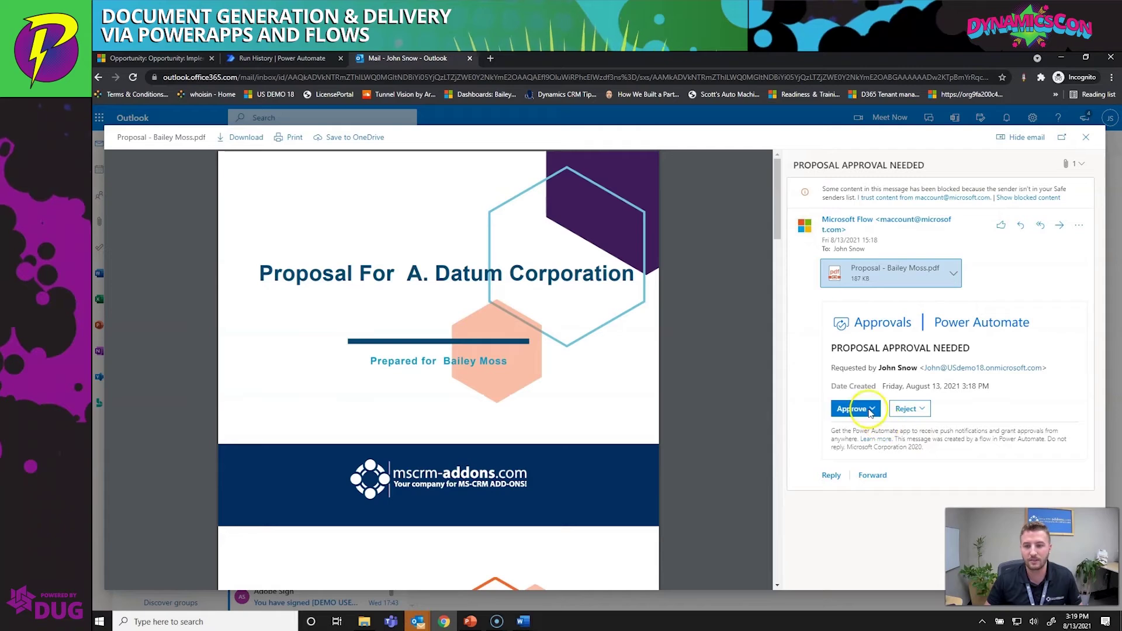
Submit the approval for the proposal from the email, and check the Outcome of Approval branches in the Power Automate run.
{"action": "left_click", "coordinate": [856, 409]}
{"action": "left_click", "coordinate": [855, 428]}
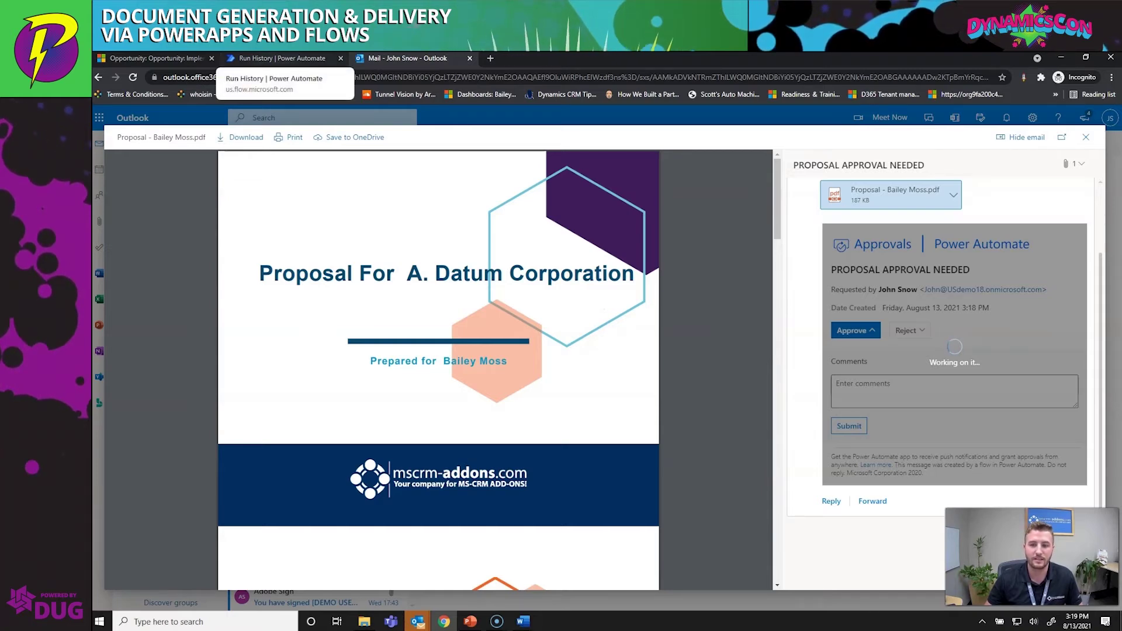
{"action": "left_click", "coordinate": [280, 58]}
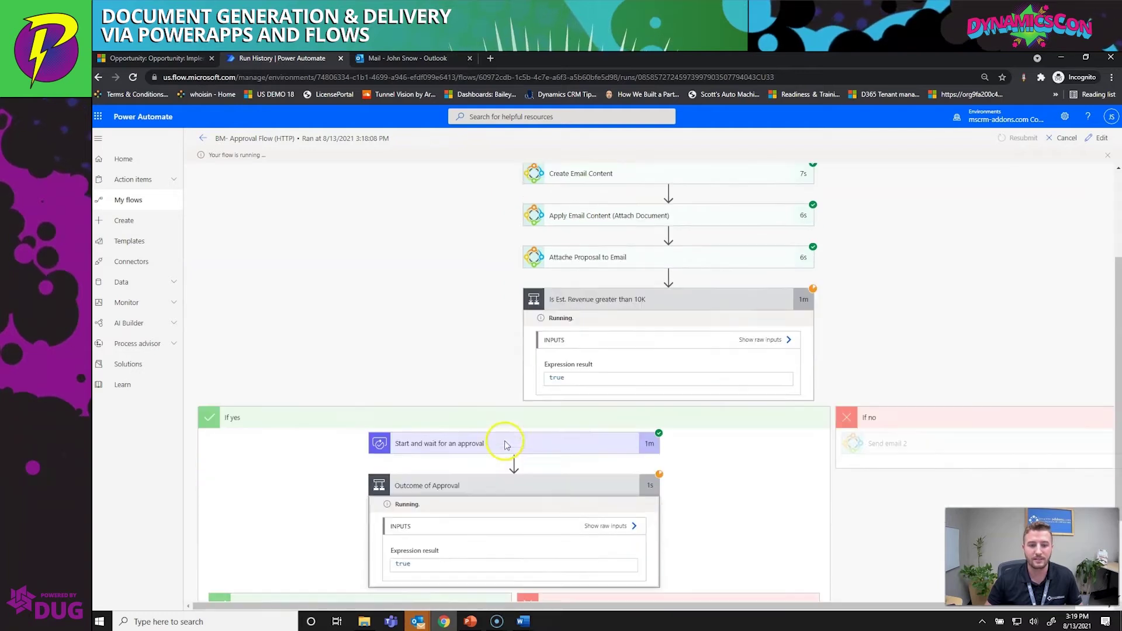
{"action": "scroll", "coordinate": [500, 443], "scroll_direction": "down", "scroll_amount": 3}
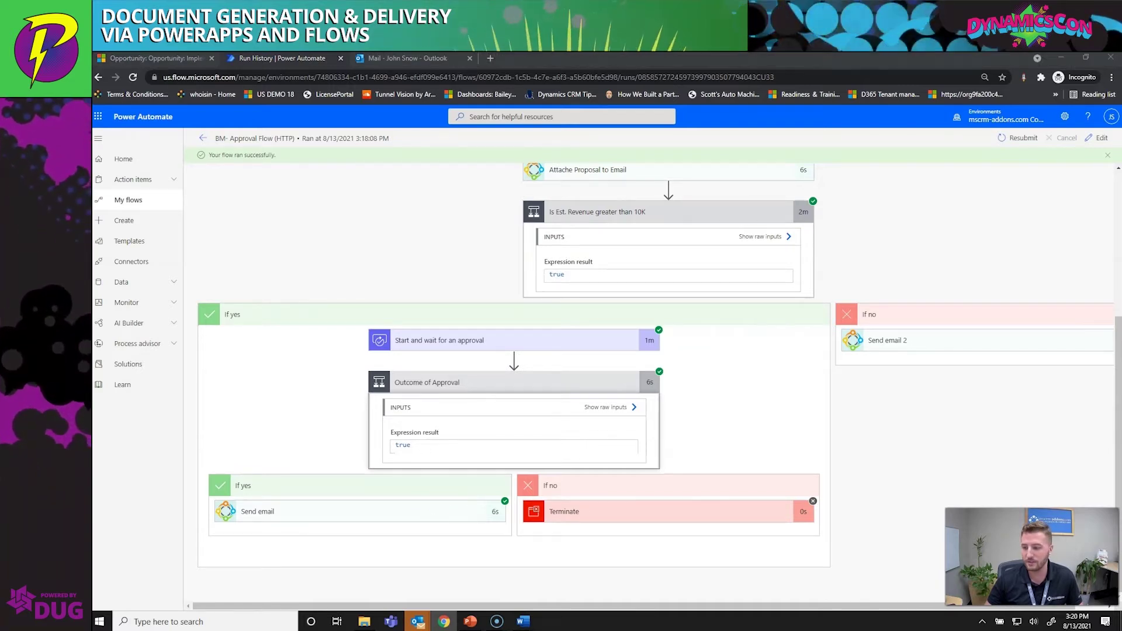
Switch to desktop Outlook and examine the newest Official Proposal email from mscrm-addons.com, including its PDF attachment options, body text and subject line.
{"action": "key", "text": "alt+Tab"}
{"action": "left_click", "coordinate": [277, 199]}
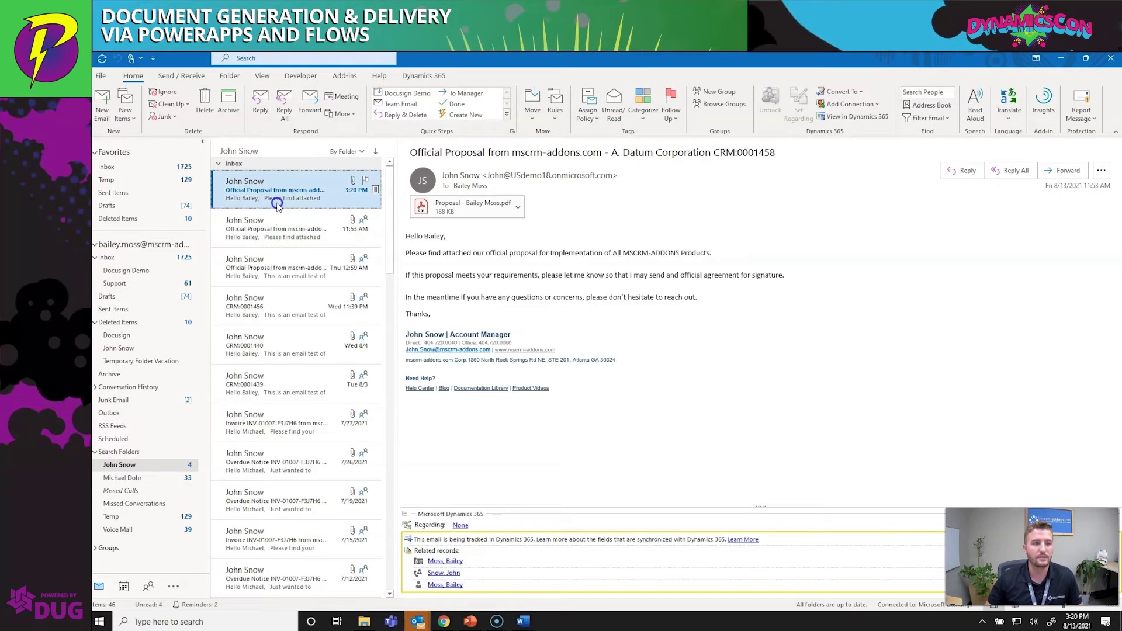
{"action": "left_click", "coordinate": [451, 282]}
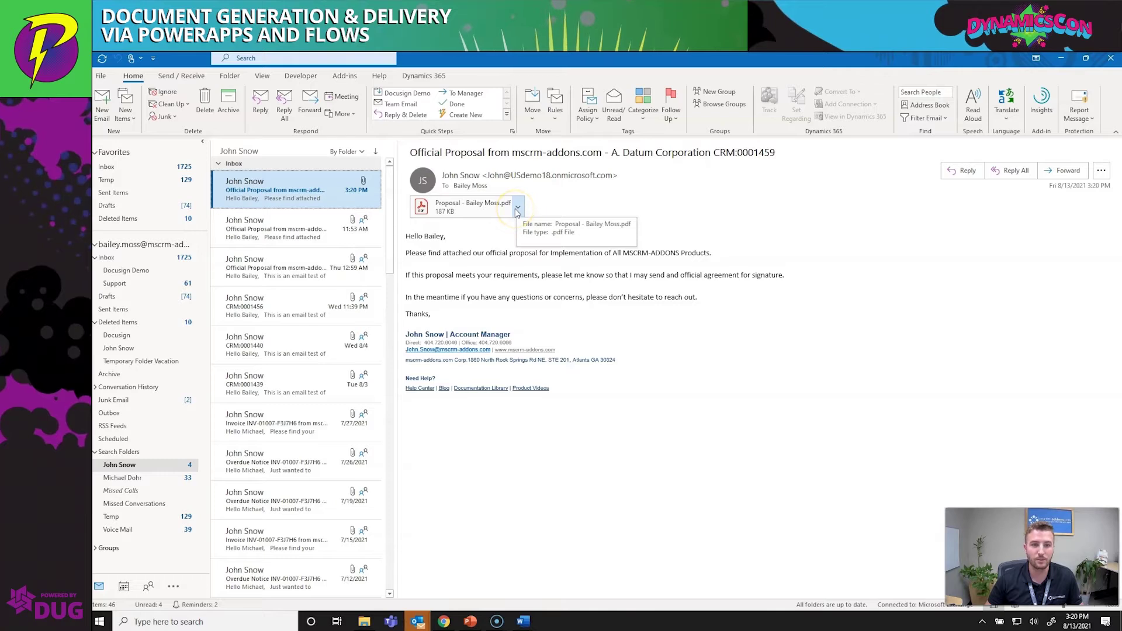
{"action": "left_click", "coordinate": [517, 210]}
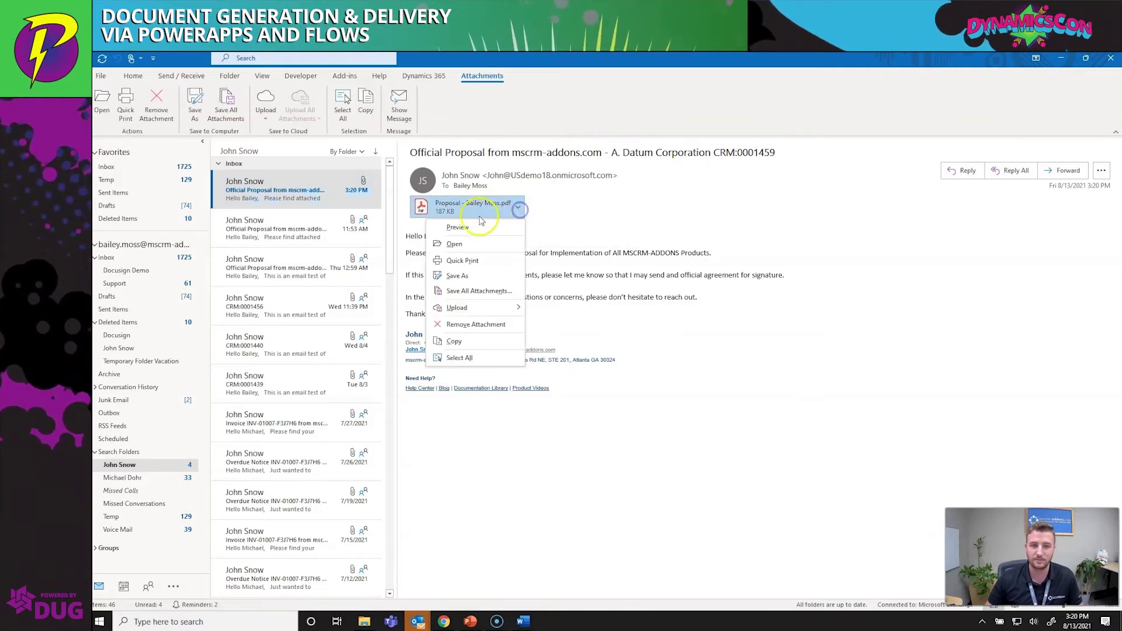
{"action": "left_click", "coordinate": [571, 220]}
{"action": "left_click_drag", "start_coordinate": [461, 312], "coordinate": [406, 243]}
{"action": "left_click", "coordinate": [468, 316]}
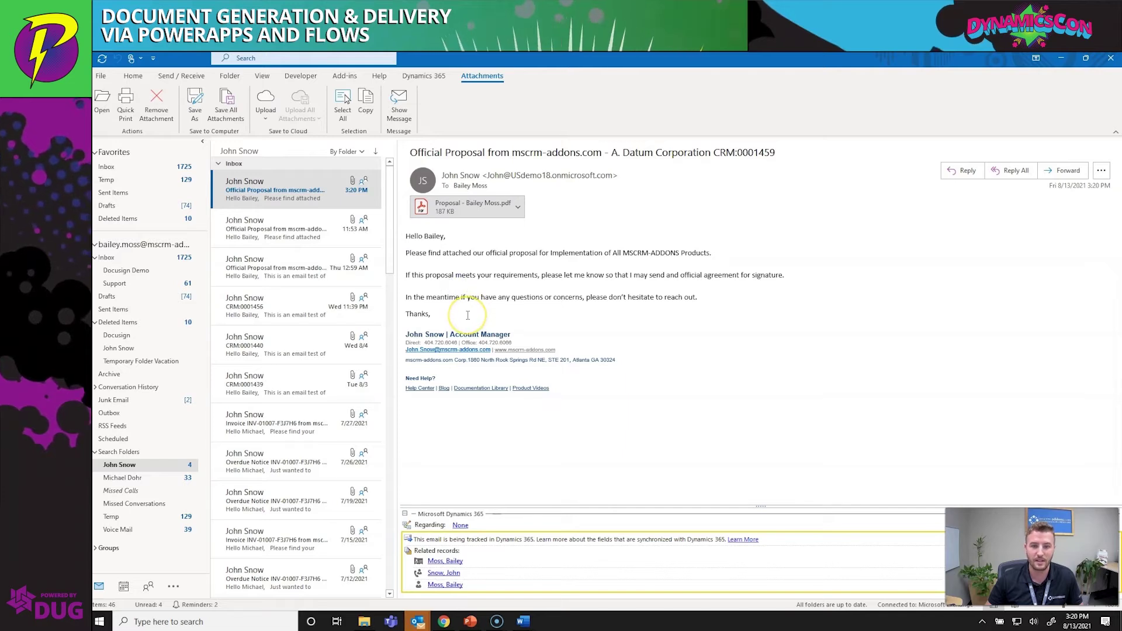
{"action": "left_click_drag", "start_coordinate": [411, 153], "coordinate": [638, 152]}
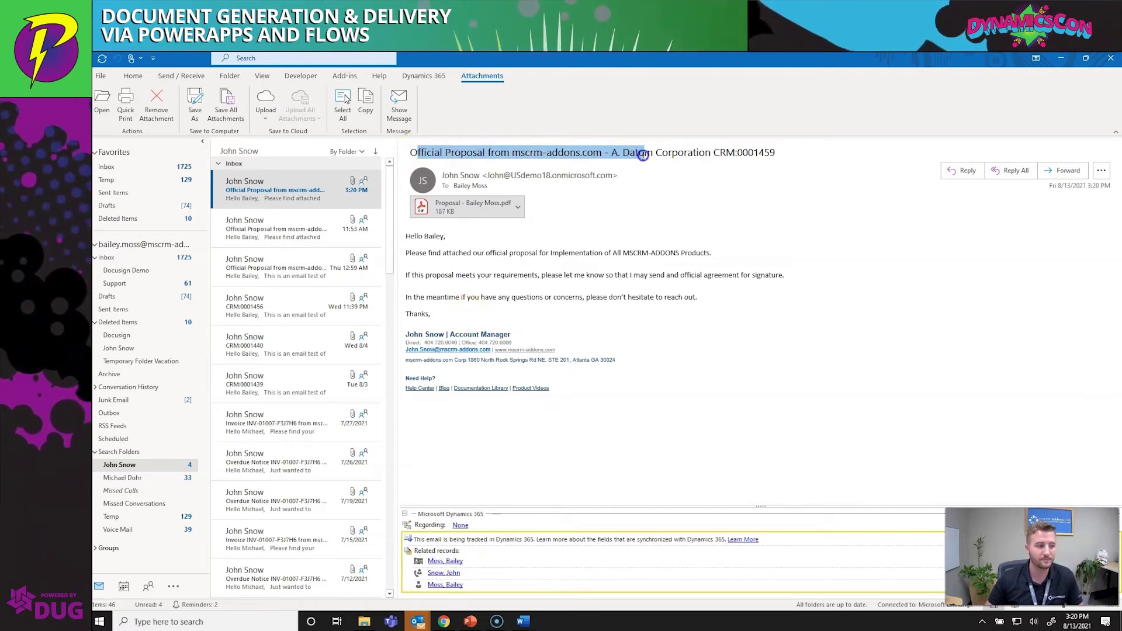